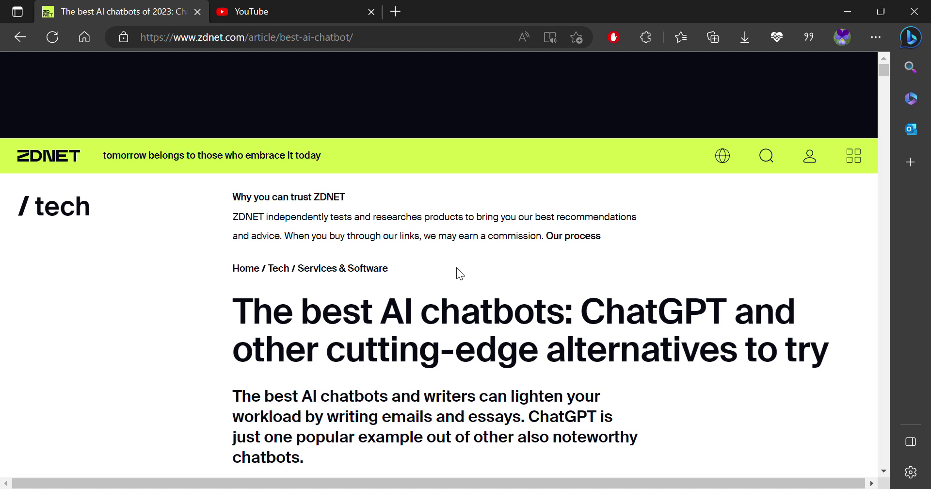
scroll(456, 267, "down", 2)
scroll(456, 267, "down", 1)
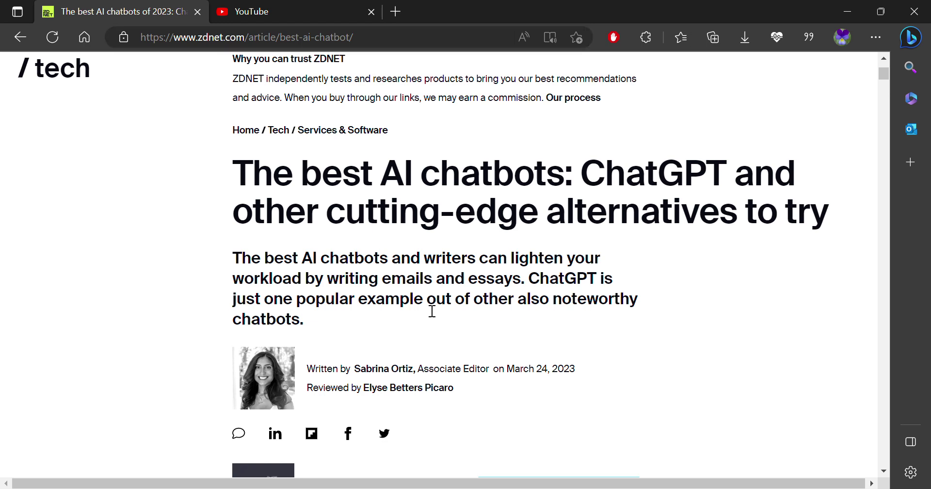
scroll(437, 306, "up", 2)
scroll(209, 368, "down", 3)
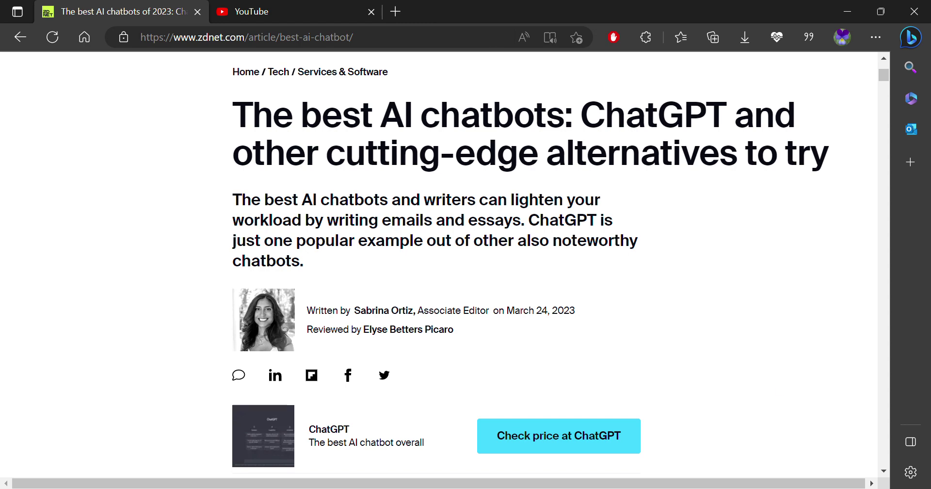
scroll(632, 419, "down", 3)
scroll(631, 420, "down", 4)
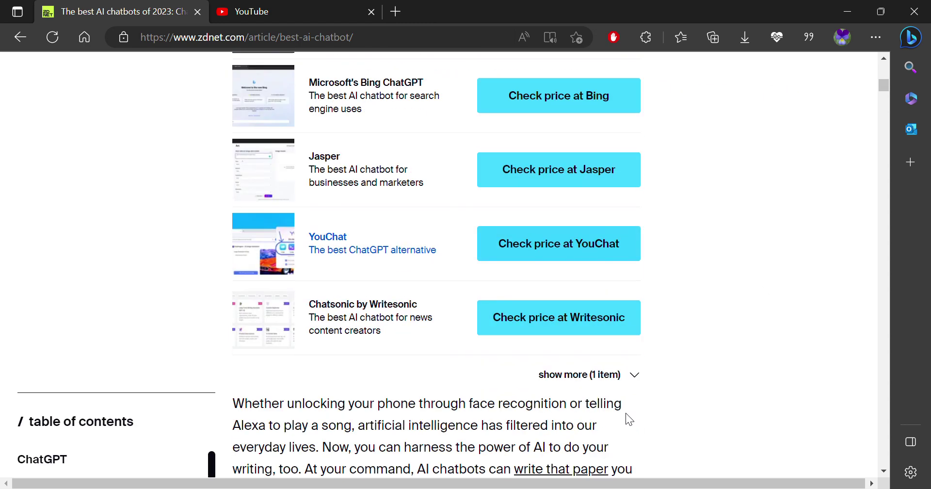
scroll(625, 412, "down", 1)
scroll(625, 291, "up", 3)
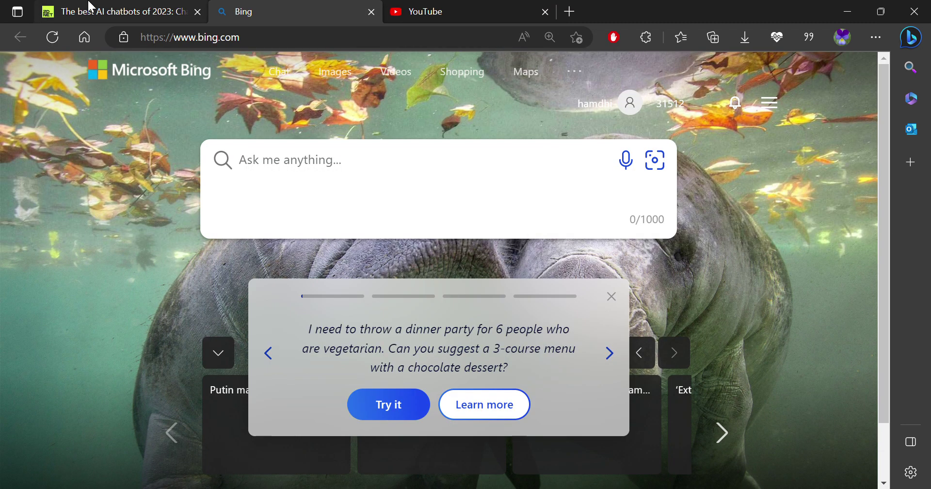
- Switch back to the ZDNET chatbot article tab, leaving the Bing tab open
left_click(102, 11)
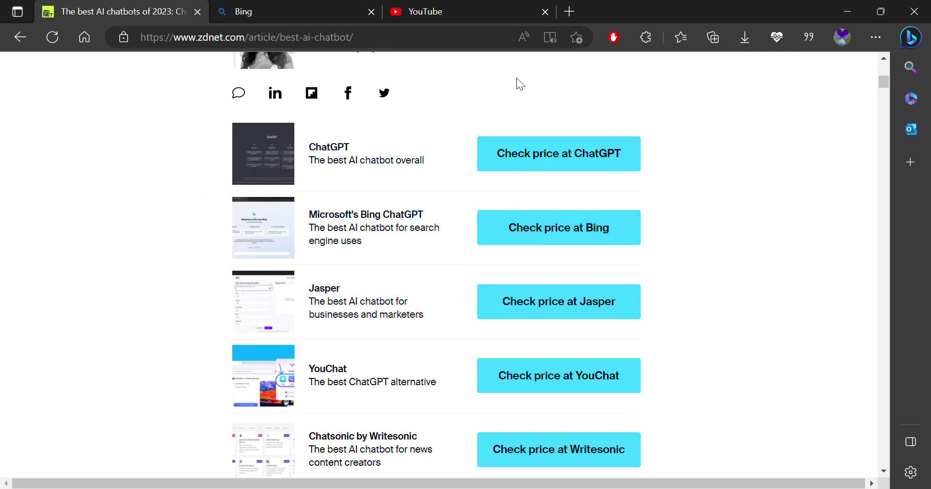
scroll(543, 276, "down", 1)
scroll(543, 275, "down", 1)
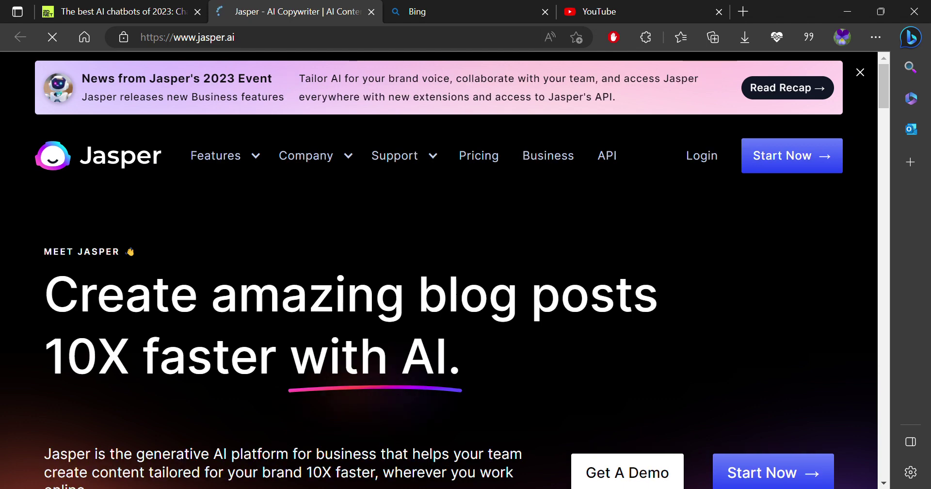
scroll(208, 465, "down", 3)
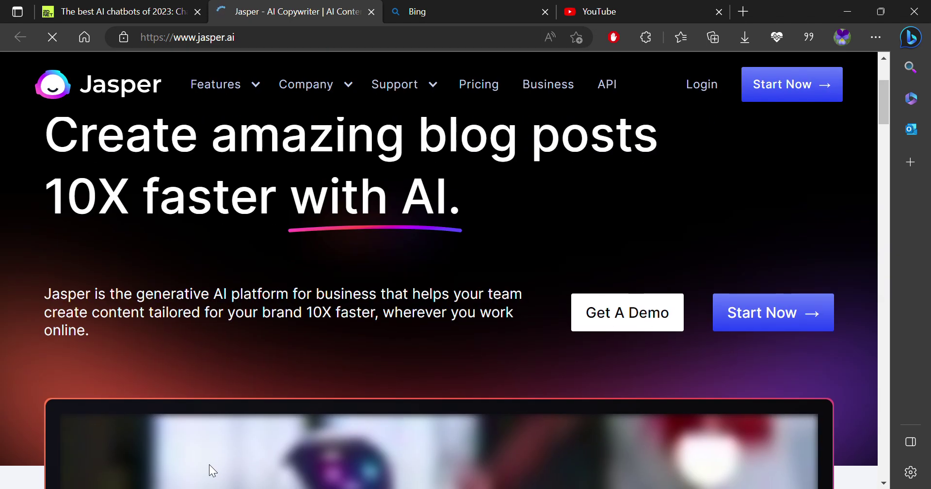
scroll(209, 464, "down", 3)
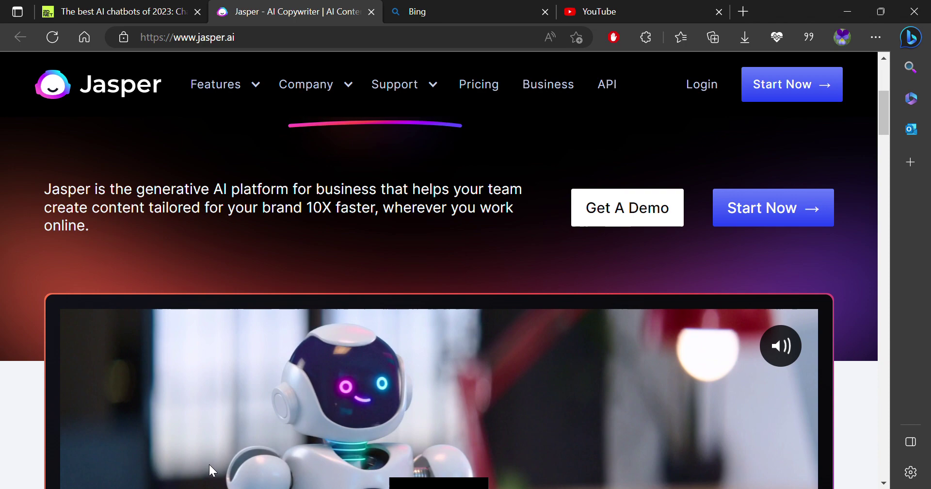
scroll(209, 464, "down", 5)
scroll(209, 464, "down", 5)
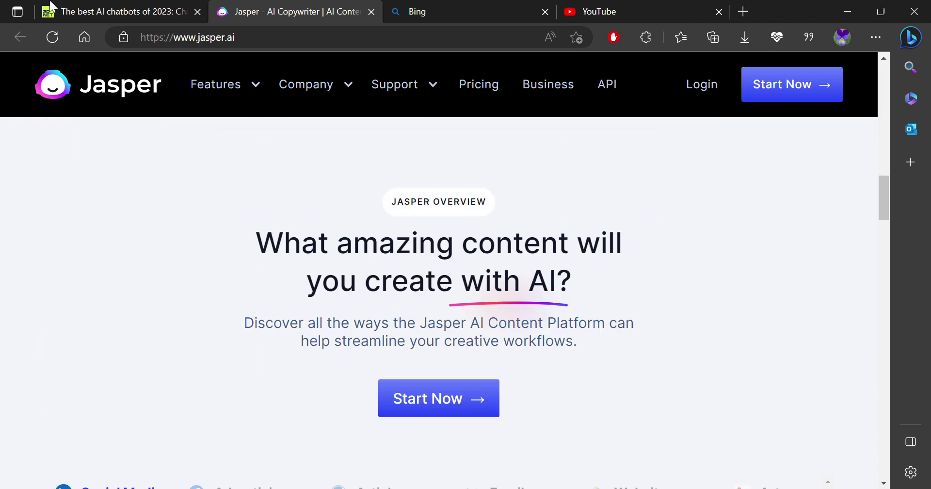
- Switch to the ZDNET article tab to continue the ChatGPT review
left_click(132, 7)
scroll(336, 260, "down", 5)
scroll(335, 260, "down", 3)
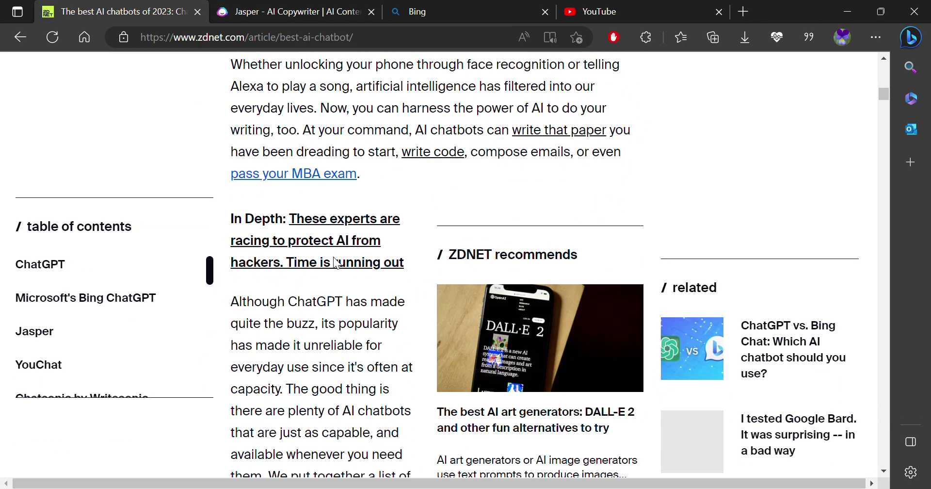
scroll(335, 260, "down", 3)
scroll(220, 204, "down", 5)
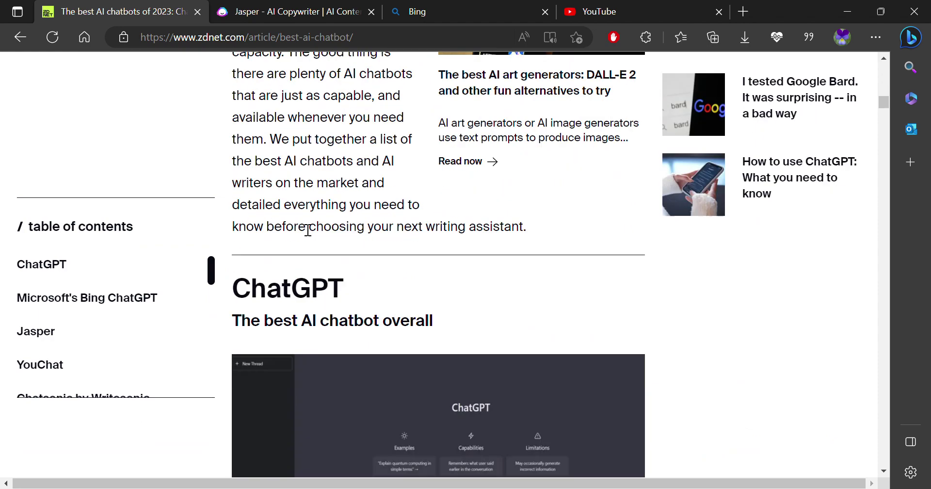
scroll(299, 220, "down", 4)
scroll(299, 220, "down", 1)
scroll(510, 242, "up", 1)
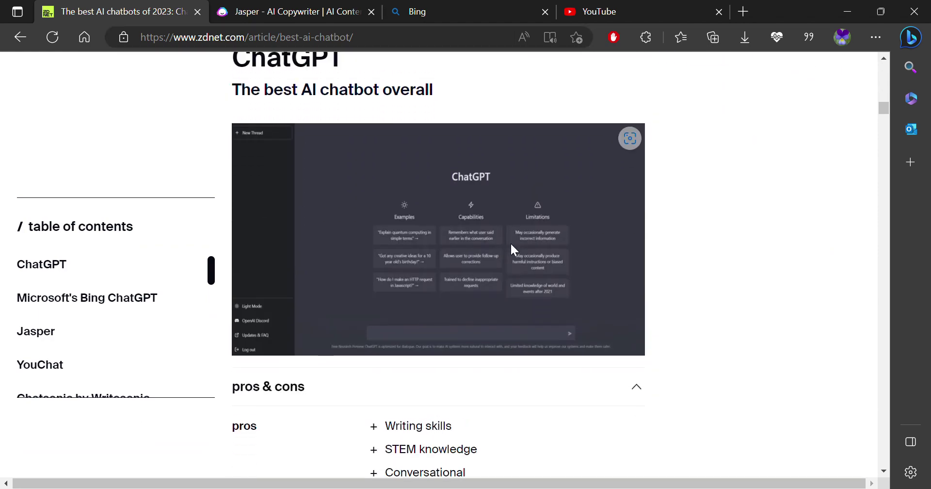
scroll(510, 242, "up", 4)
scroll(514, 343, "down", 5)
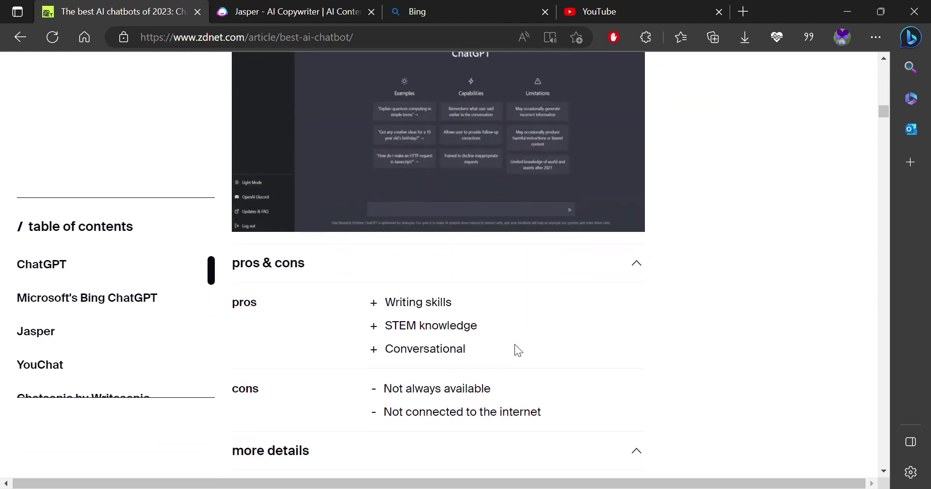
scroll(515, 348, "up", 3)
scroll(514, 348, "up", 1)
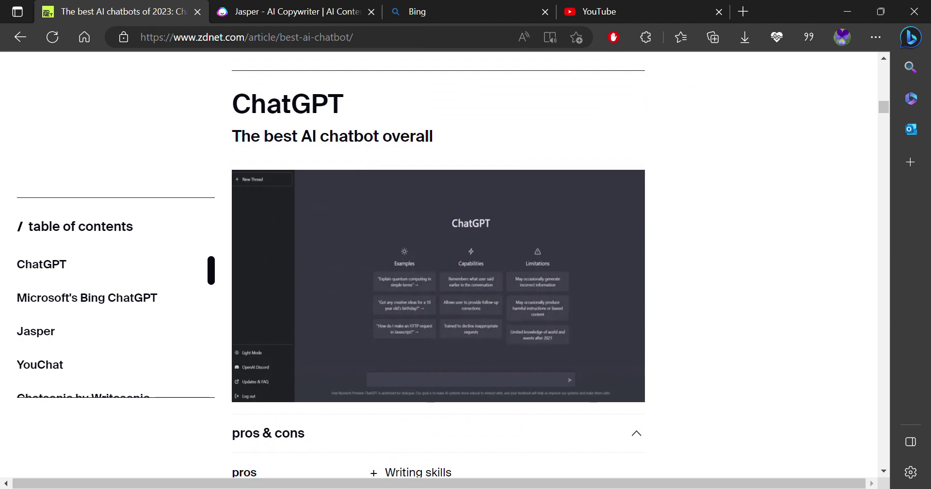
scroll(466, 334, "down", 5)
scroll(470, 328, "down", 3)
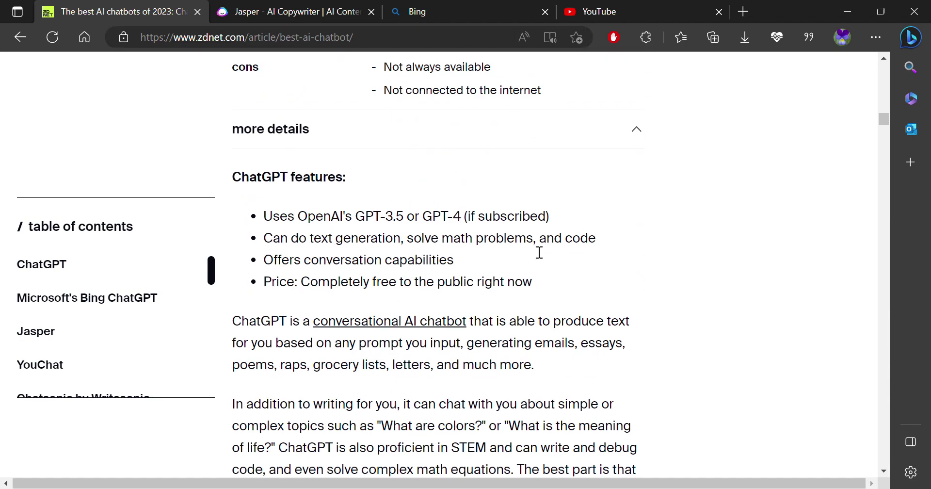
scroll(506, 318, "down", 4)
scroll(506, 318, "down", 4)
scroll(507, 318, "down", 4)
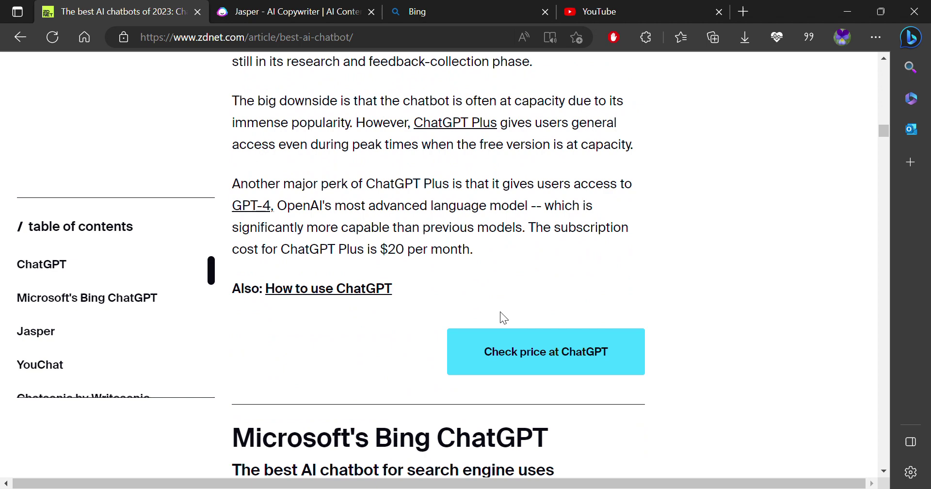
scroll(506, 319, "down", 3)
scroll(506, 318, "down", 1)
scroll(502, 317, "down", 3)
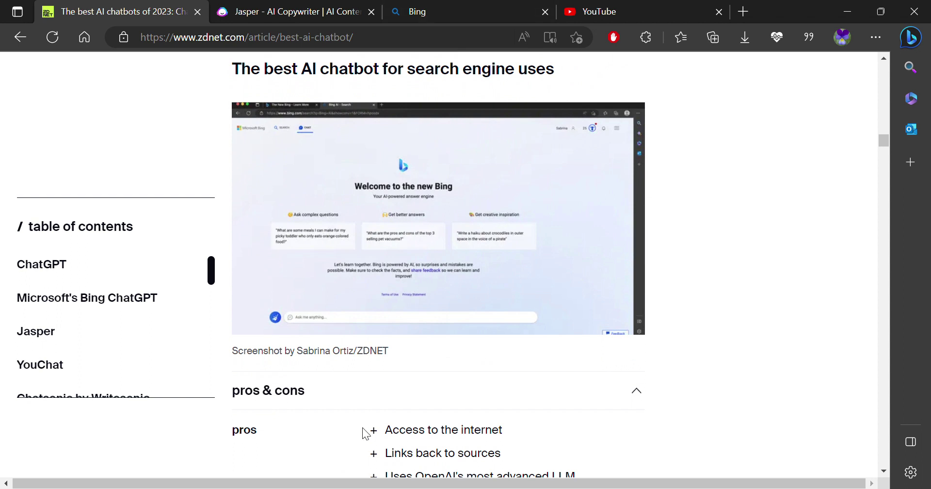
scroll(363, 434, "down", 2)
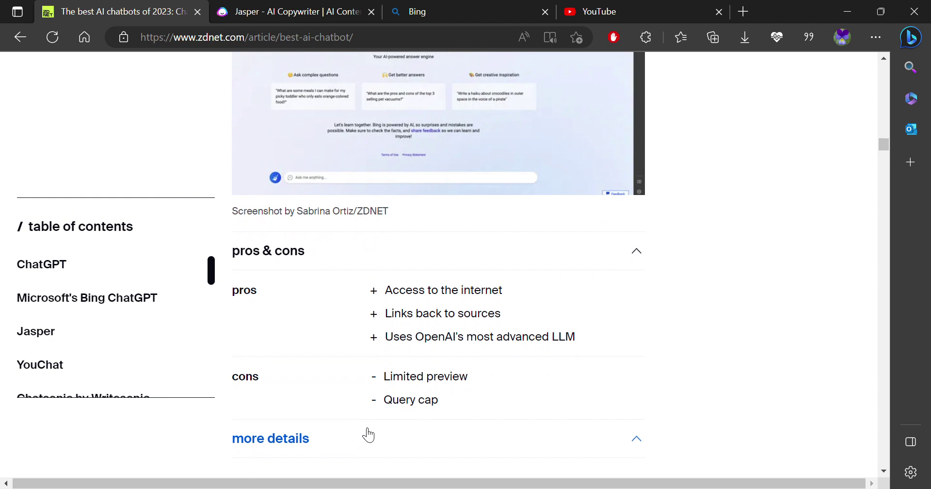
scroll(369, 434, "down", 2)
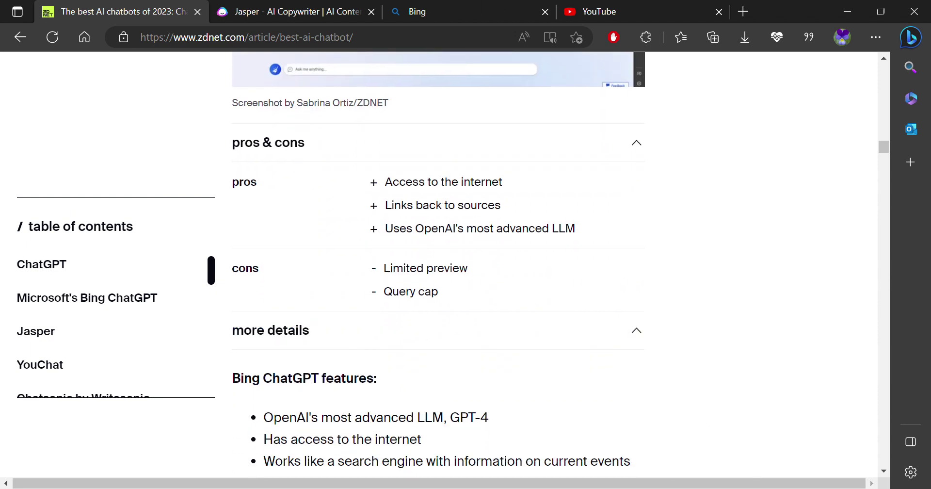
scroll(616, 414, "down", 3)
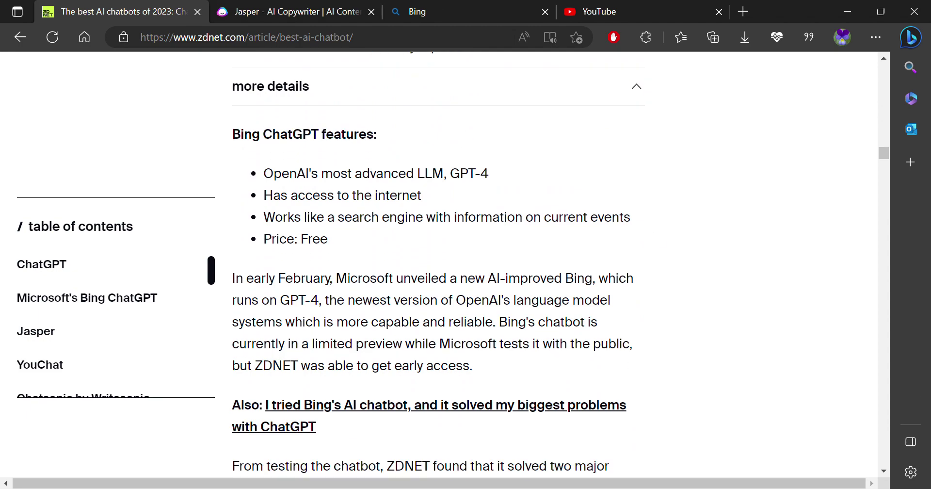
scroll(580, 308, "up", 5)
scroll(580, 307, "up", 5)
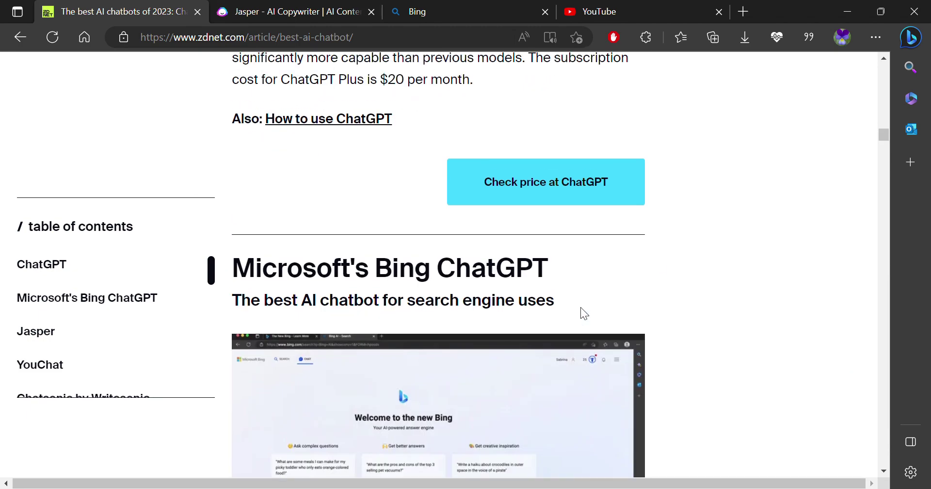
scroll(581, 307, "up", 2)
scroll(581, 307, "up", 1)
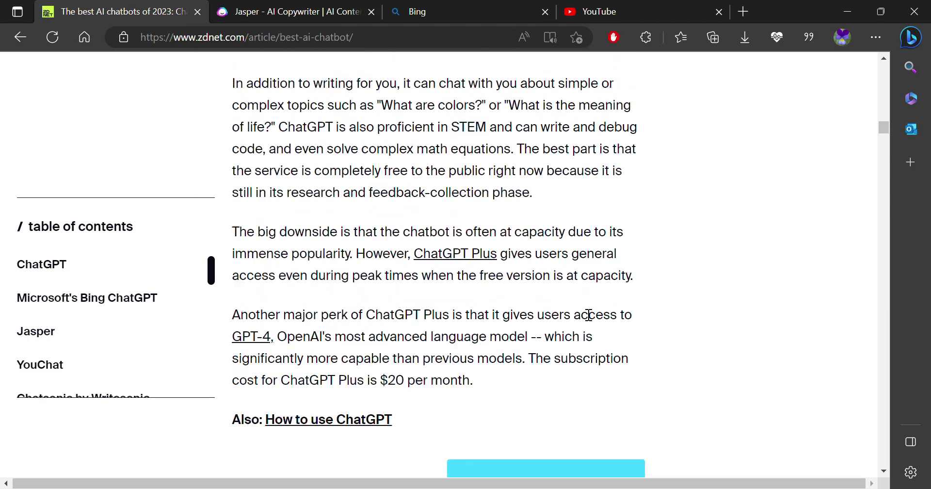
scroll(581, 307, "up", 2)
scroll(589, 315, "up", 1)
scroll(588, 315, "down", 4)
scroll(588, 314, "up", 5)
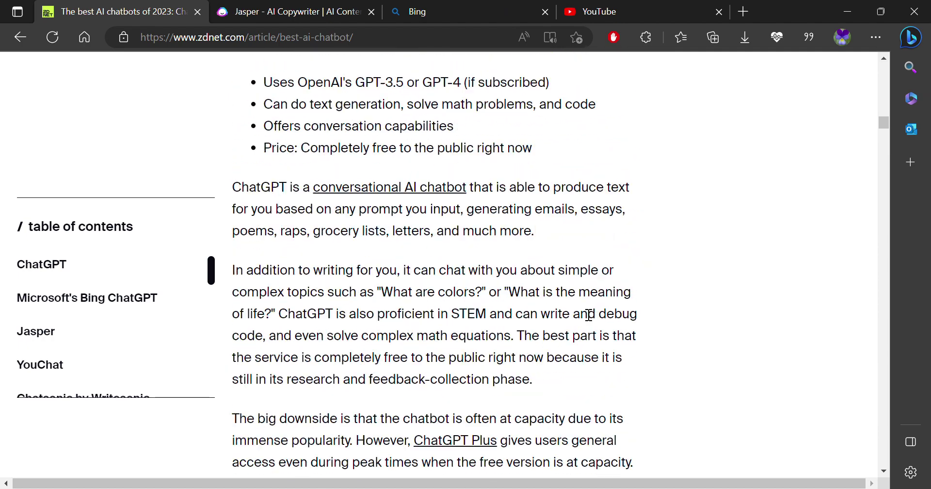
scroll(588, 314, "up", 1)
scroll(589, 314, "down", 8)
scroll(580, 307, "down", 4)
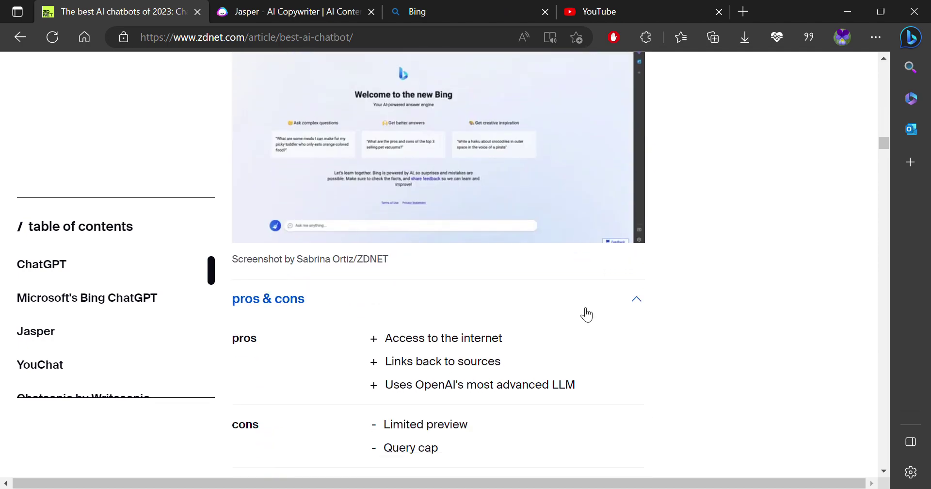
scroll(581, 308, "down", 3)
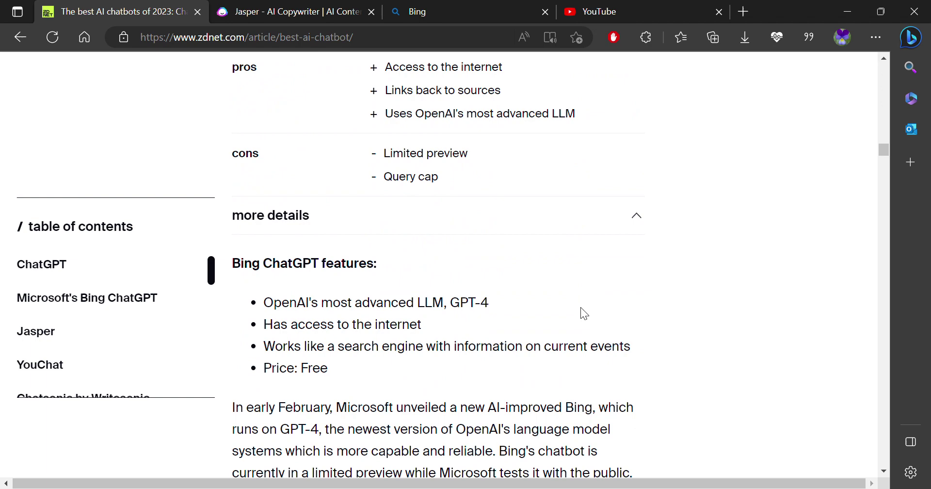
scroll(581, 308, "down", 3)
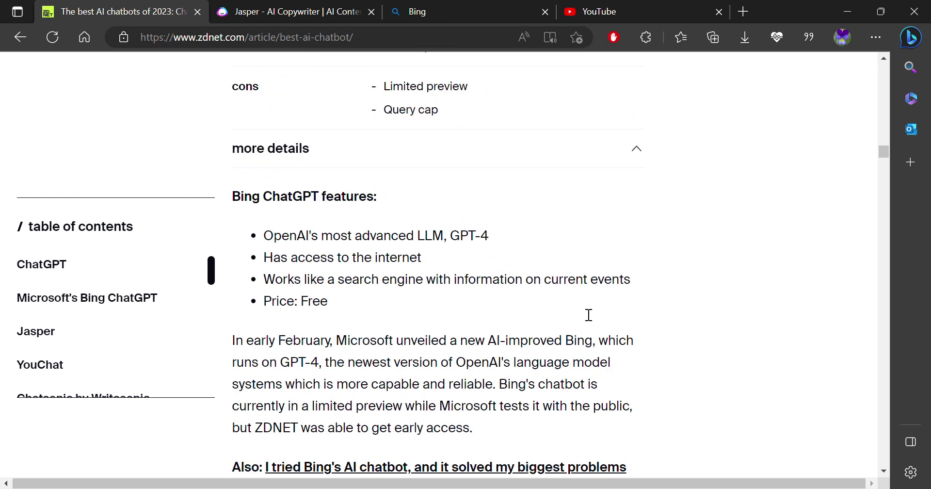
scroll(581, 307, "down", 2)
scroll(568, 324, "down", 1)
scroll(568, 323, "down", 1)
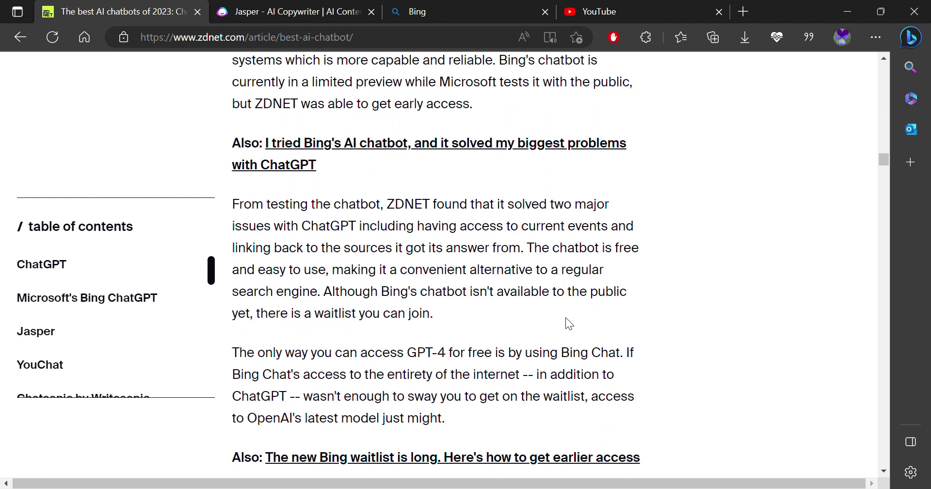
scroll(586, 422, "down", 1)
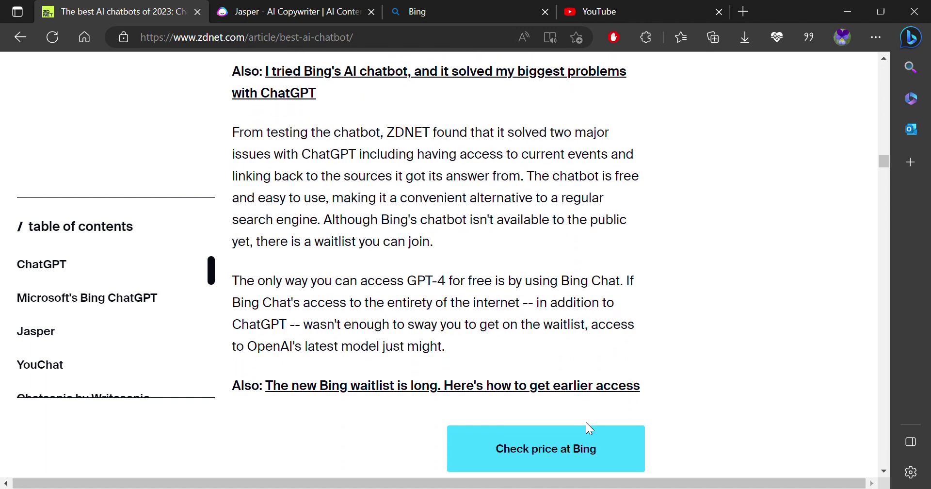
scroll(586, 423, "down", 2)
scroll(592, 287, "up", 4)
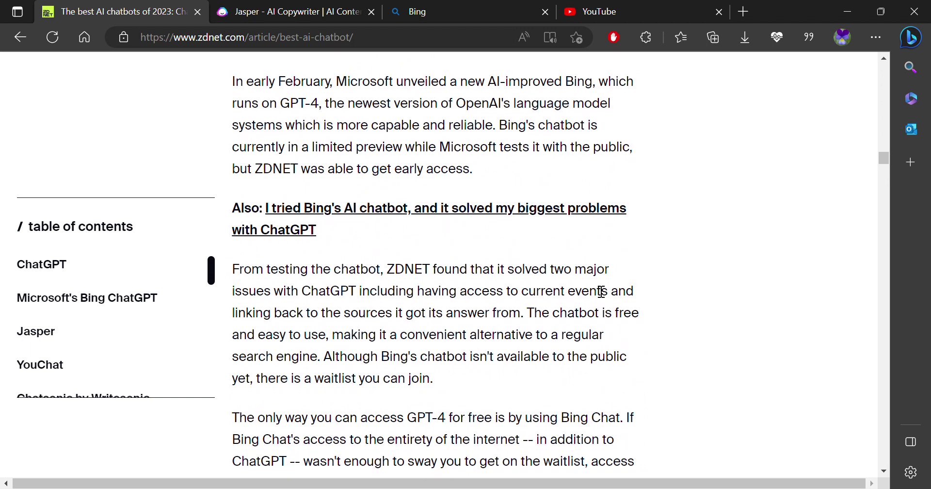
scroll(603, 292, "down", 3)
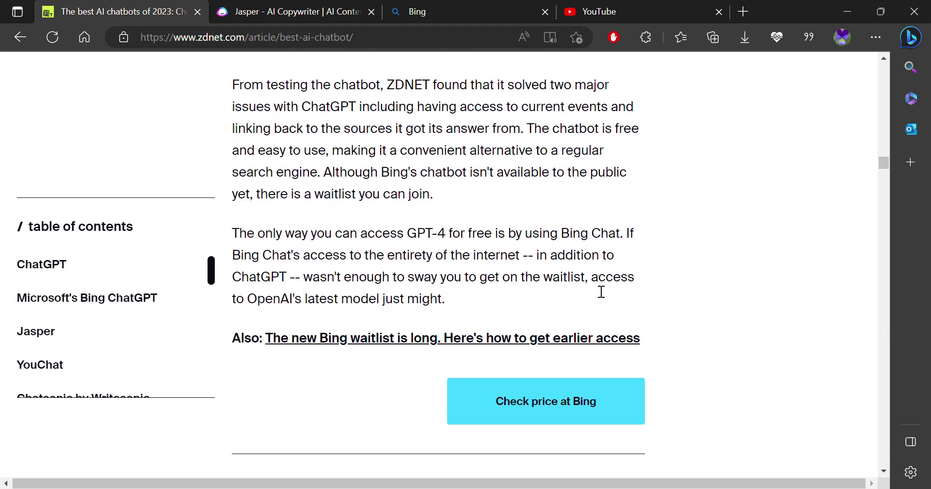
scroll(601, 342, "down", 5)
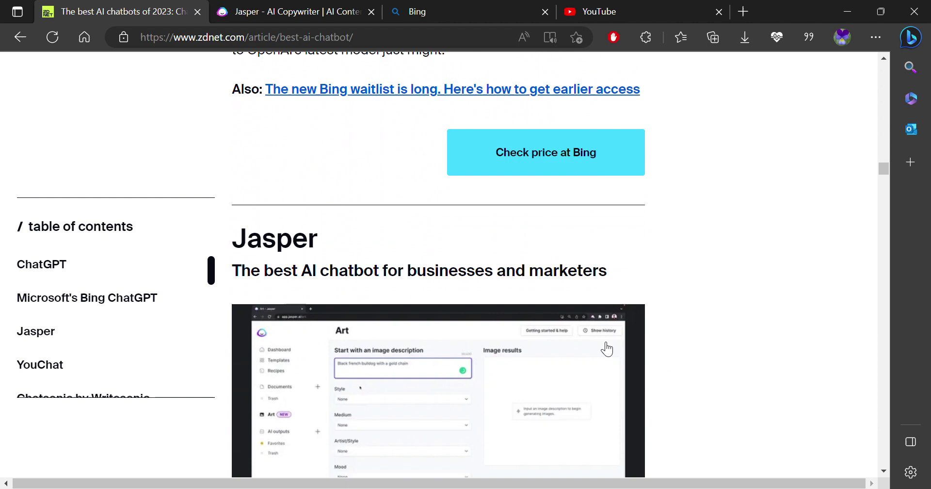
scroll(600, 341, "down", 5)
scroll(601, 342, "down", 2)
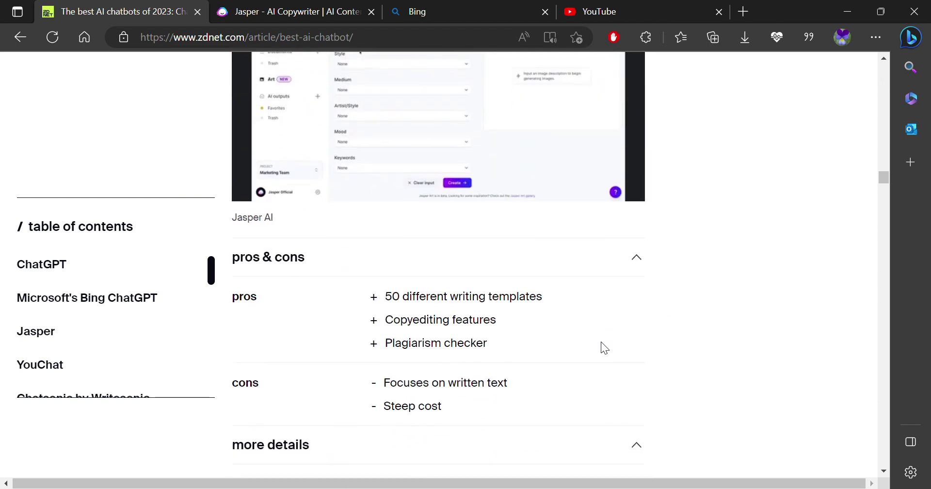
scroll(601, 341, "up", 3)
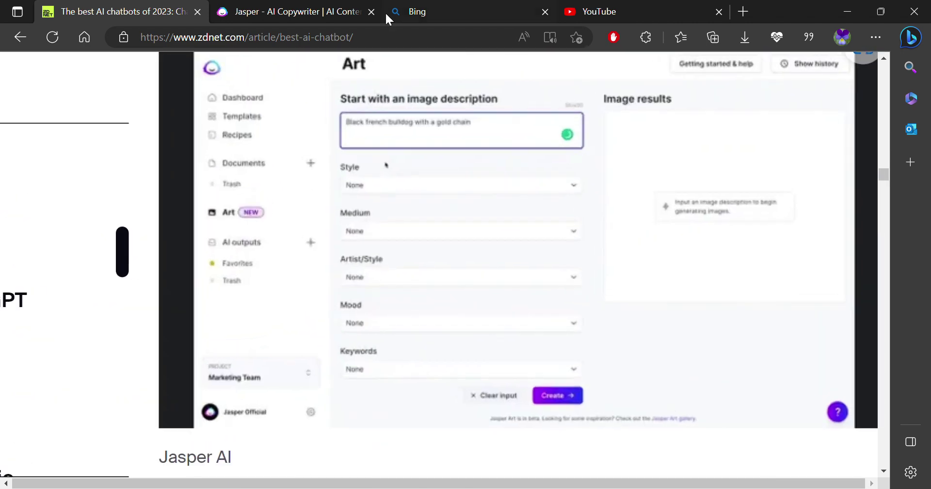
scroll(618, 211, "down", 4)
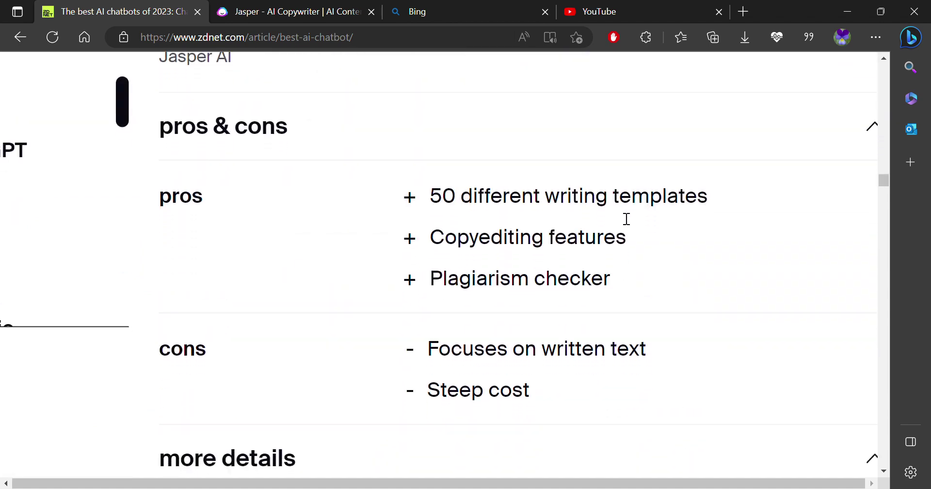
scroll(619, 211, "down", 3)
scroll(619, 211, "up", 3)
scroll(619, 211, "up", 1)
scroll(618, 211, "down", 2)
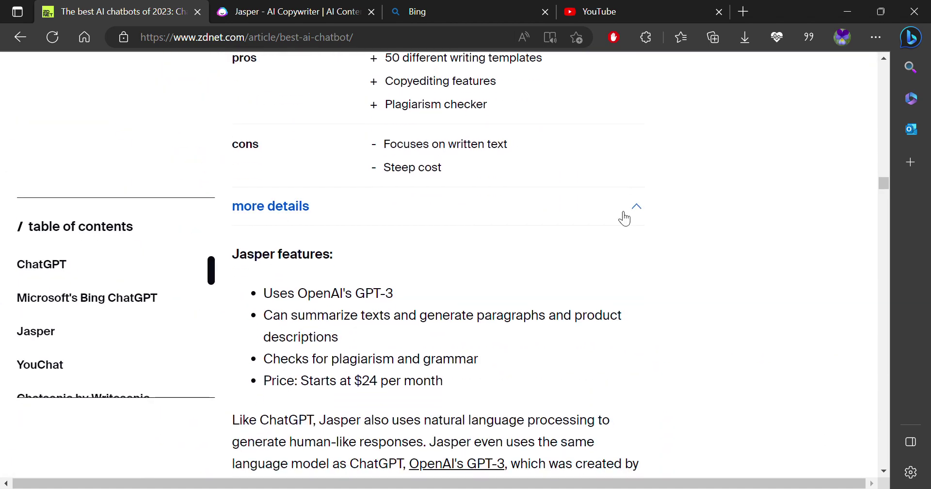
- Collapse and re-expand the 'more details' panel in Jasper's entry
left_click(625, 211)
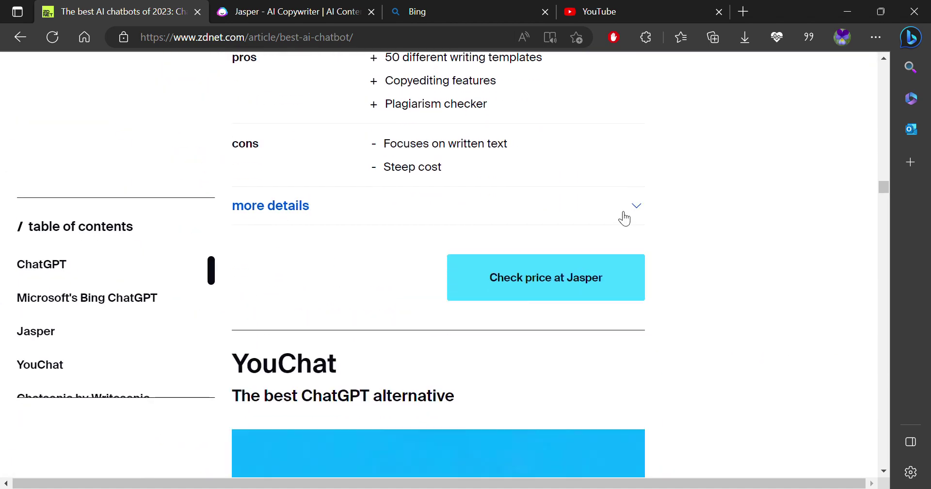
left_click(625, 214)
scroll(632, 291, "down", 2)
scroll(637, 322, "down", 3)
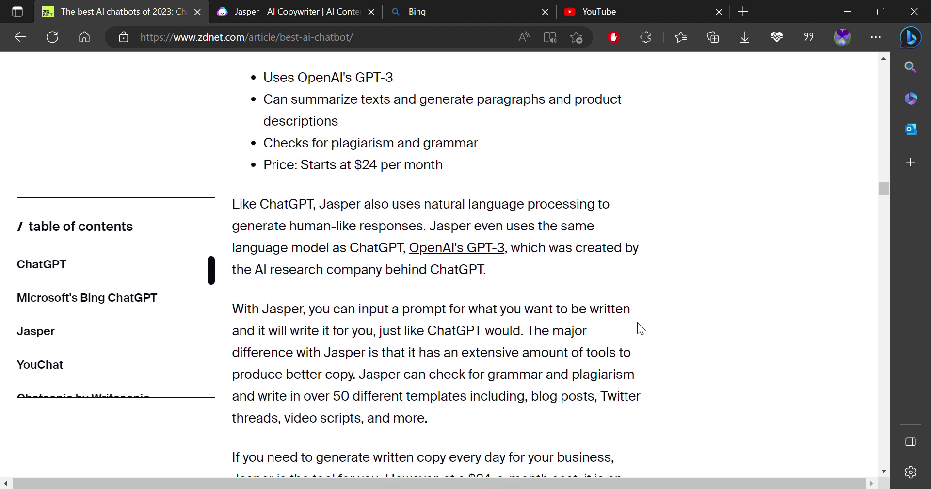
scroll(637, 322, "down", 4)
scroll(638, 323, "up", 4)
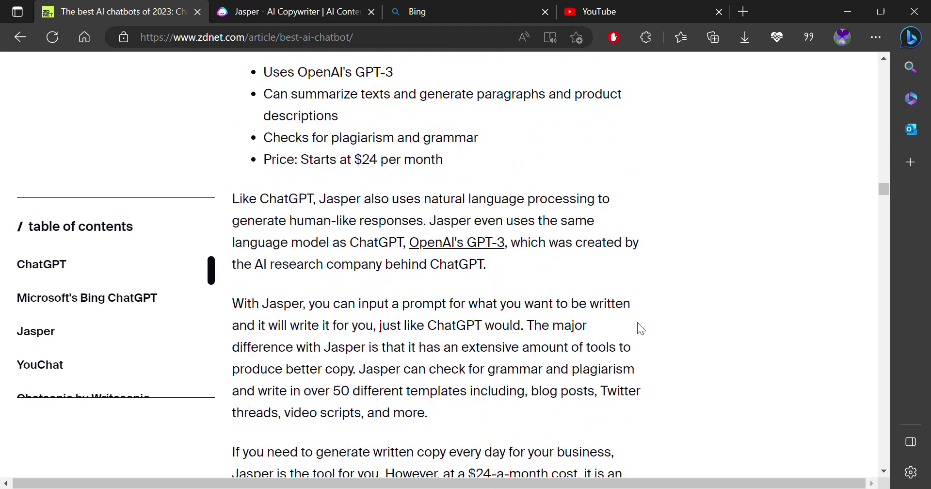
scroll(637, 323, "down", 4)
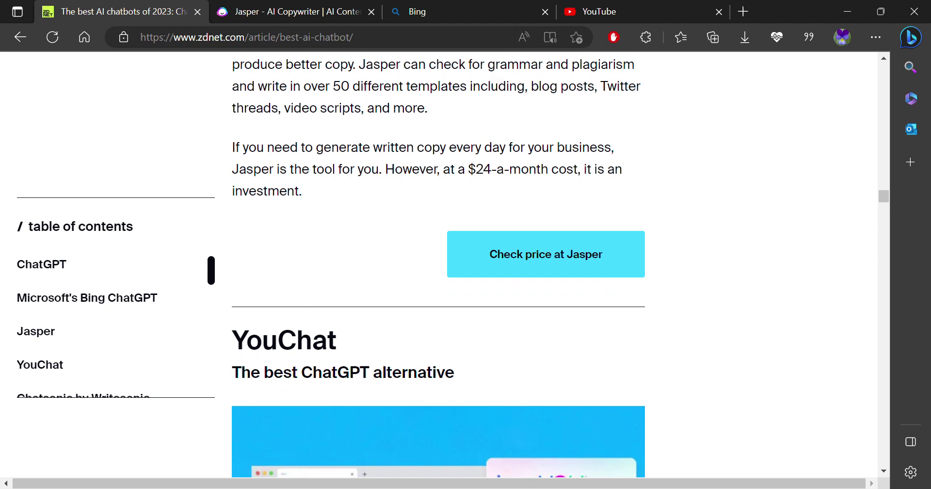
scroll(651, 390, "down", 2)
scroll(651, 390, "up", 2)
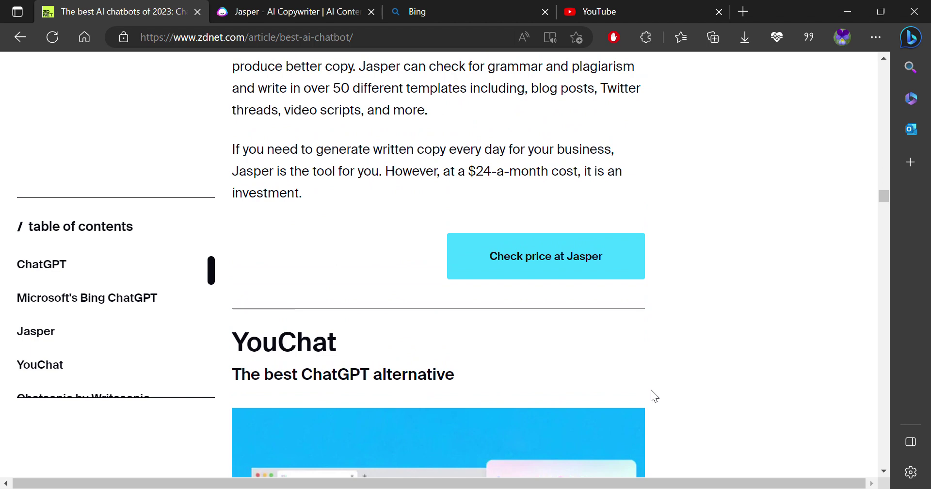
scroll(651, 389, "down", 5)
scroll(514, 368, "up", 4)
scroll(514, 367, "up", 1)
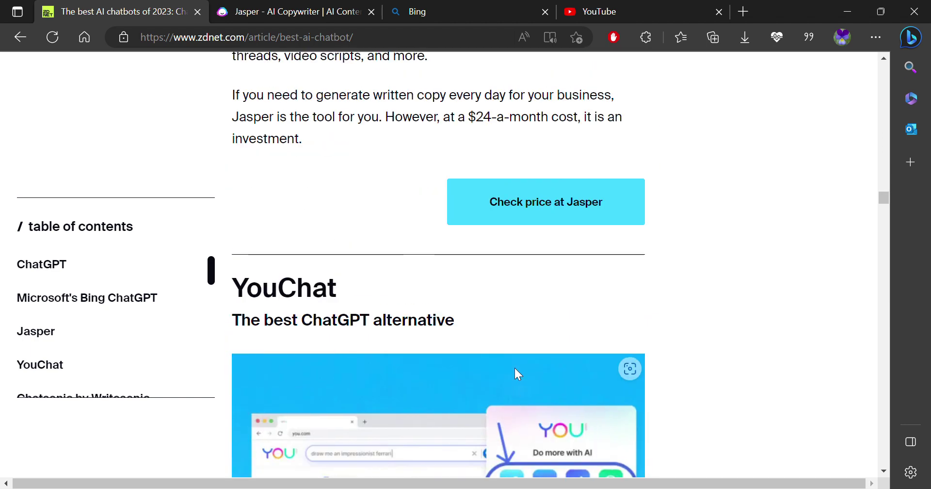
scroll(514, 367, "down", 4)
scroll(520, 374, "down", 2)
scroll(519, 375, "down", 1)
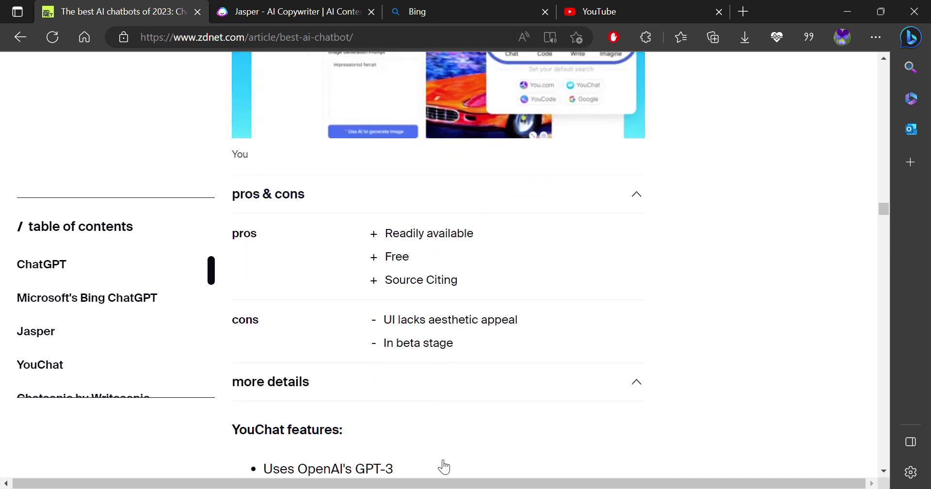
scroll(569, 328, "up", 3)
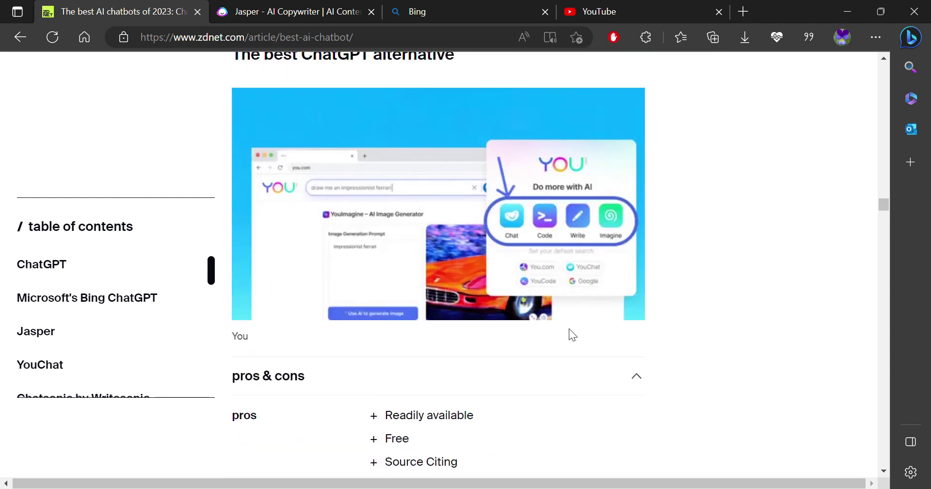
scroll(570, 328, "up", 2)
scroll(569, 329, "up", 3)
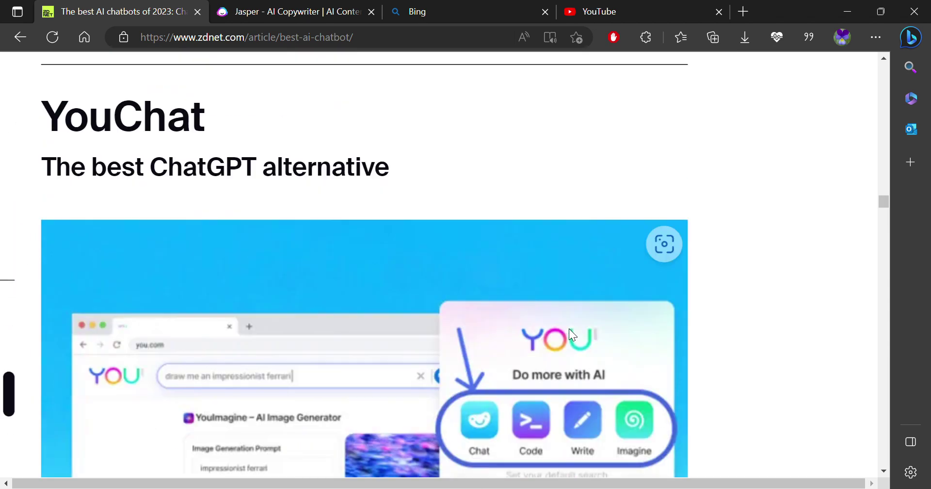
scroll(569, 328, "up", 1)
- Reset the page zoom to default while reading YouChat's section
key("ctrl+0")
scroll(570, 328, "down", 4)
scroll(568, 328, "up", 3)
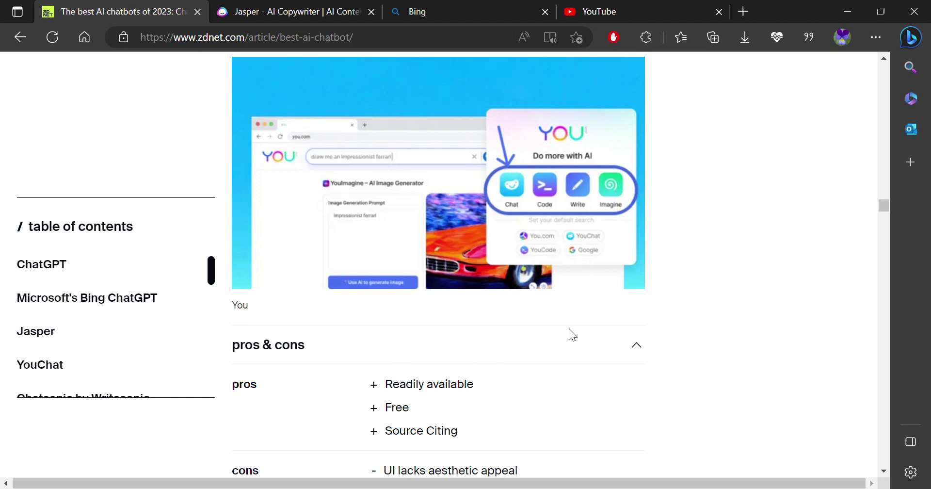
scroll(569, 328, "up", 2)
scroll(568, 327, "down", 6)
scroll(570, 327, "down", 6)
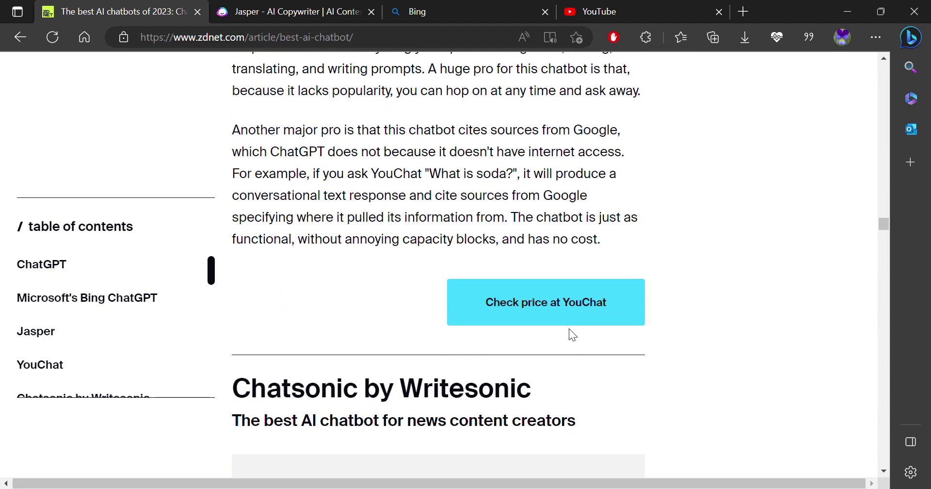
scroll(569, 328, "down", 3)
mouse_move(499, 365)
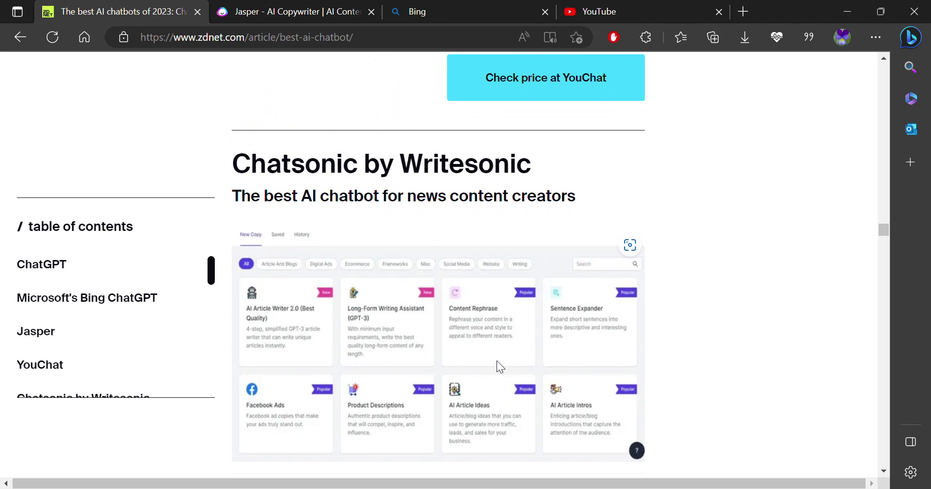
scroll(497, 359, "down", 4)
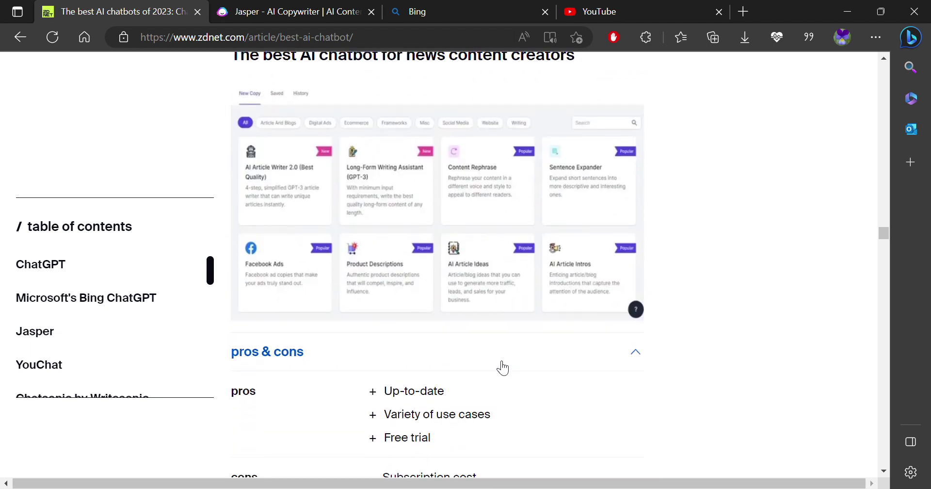
scroll(497, 360, "up", 2)
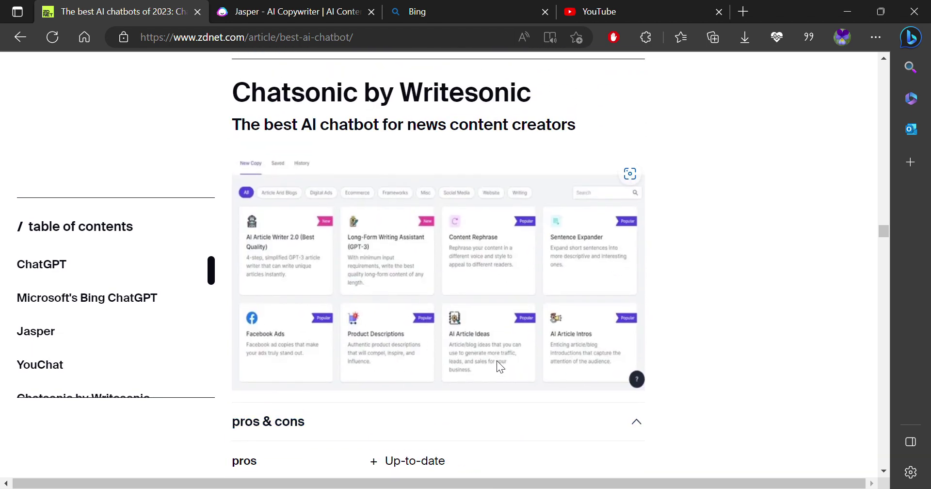
scroll(531, 362, "down", 2)
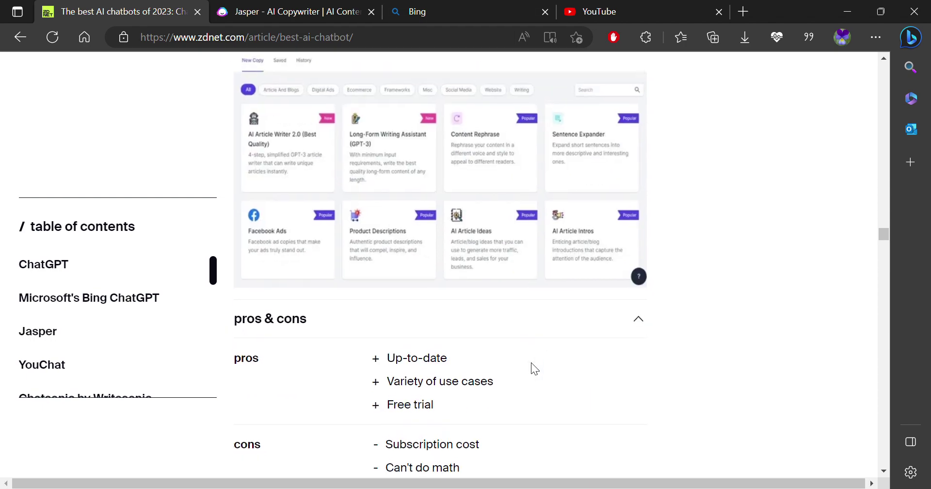
scroll(531, 362, "up", 3)
scroll(531, 362, "down", 5)
scroll(531, 362, "down", 3)
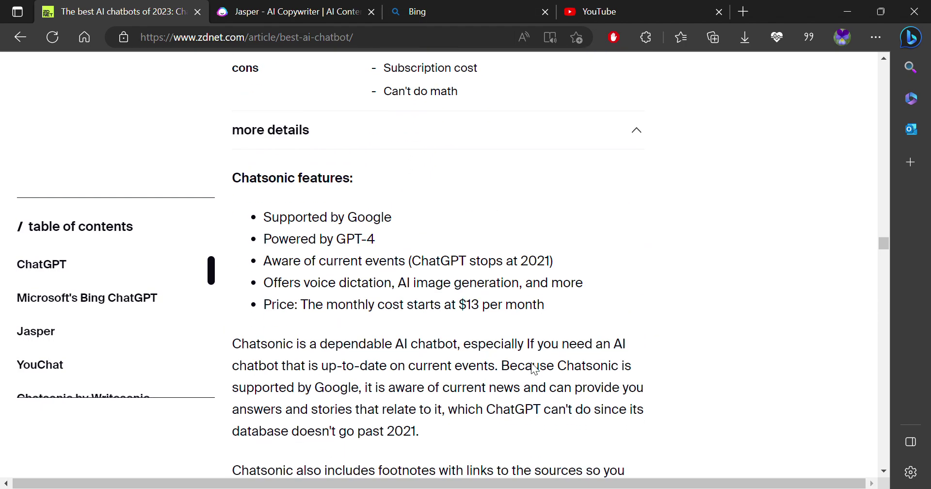
scroll(531, 367, "down", 4)
scroll(440, 80, "down", 1)
scroll(650, 304, "up", 3)
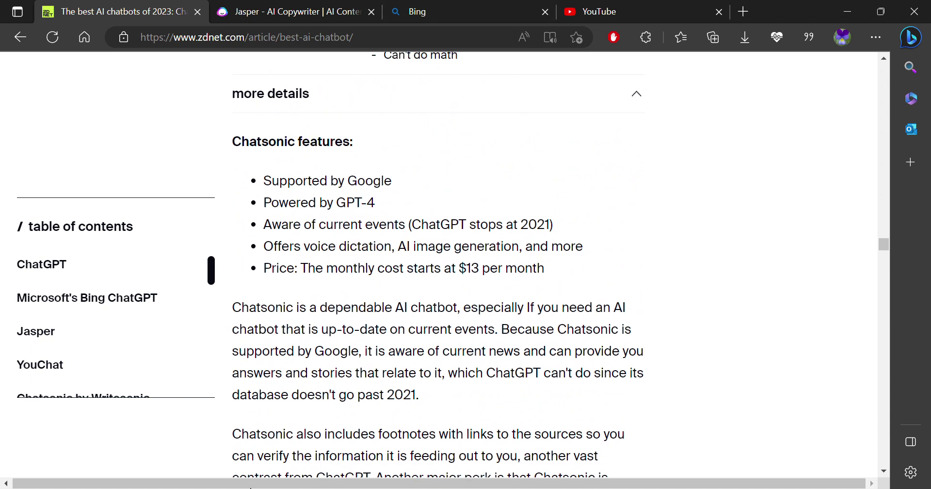
scroll(663, 255, "down", 3)
scroll(663, 250, "down", 1)
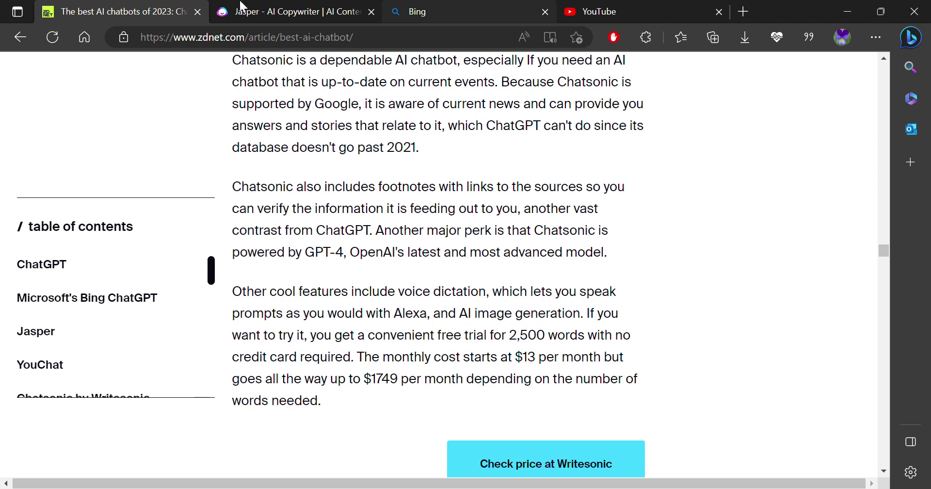
scroll(626, 219, "down", 3)
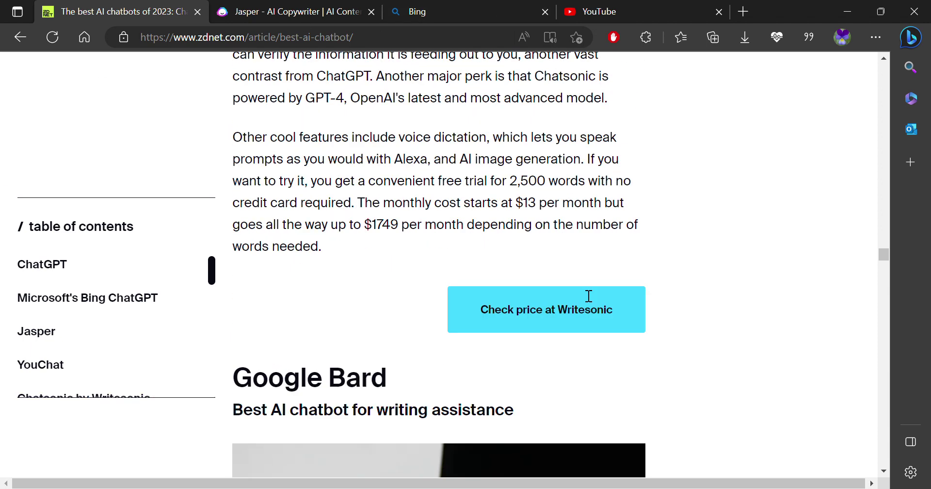
scroll(582, 284, "down", 2)
scroll(587, 295, "down", 4)
scroll(587, 295, "up", 4)
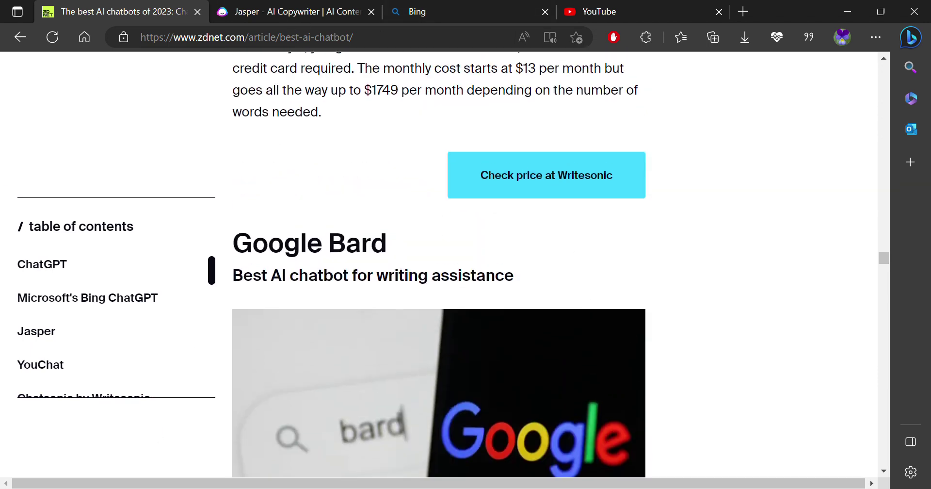
scroll(550, 367, "down", 3)
scroll(551, 369, "down", 3)
scroll(552, 368, "up", 1)
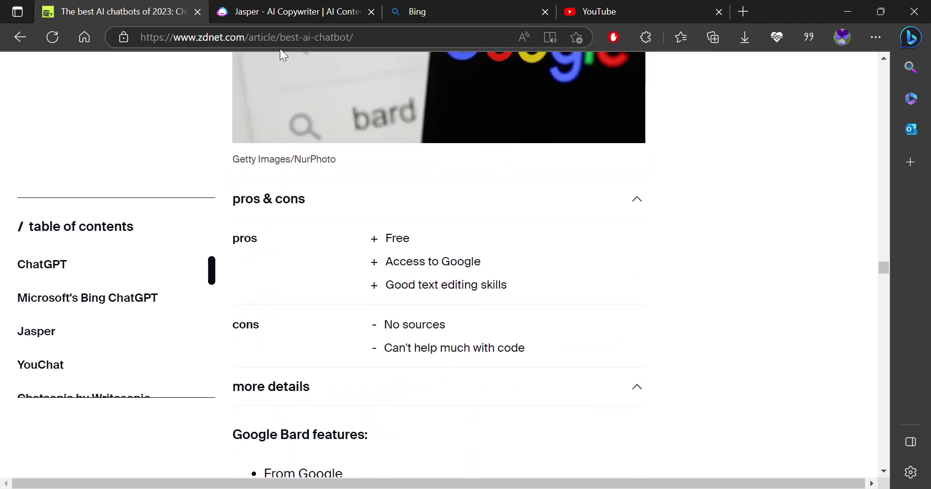
scroll(601, 219, "up", 3)
scroll(600, 219, "down", 4)
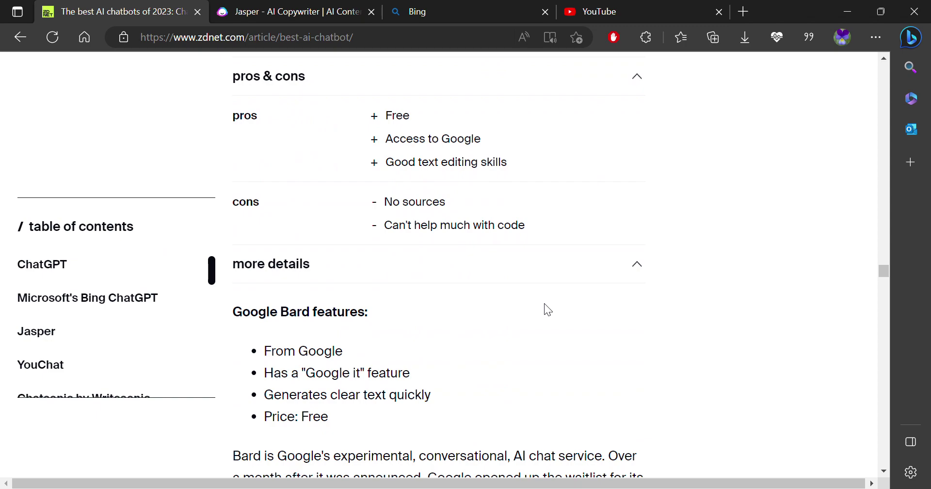
scroll(545, 303, "down", 3)
scroll(555, 285, "down", 5)
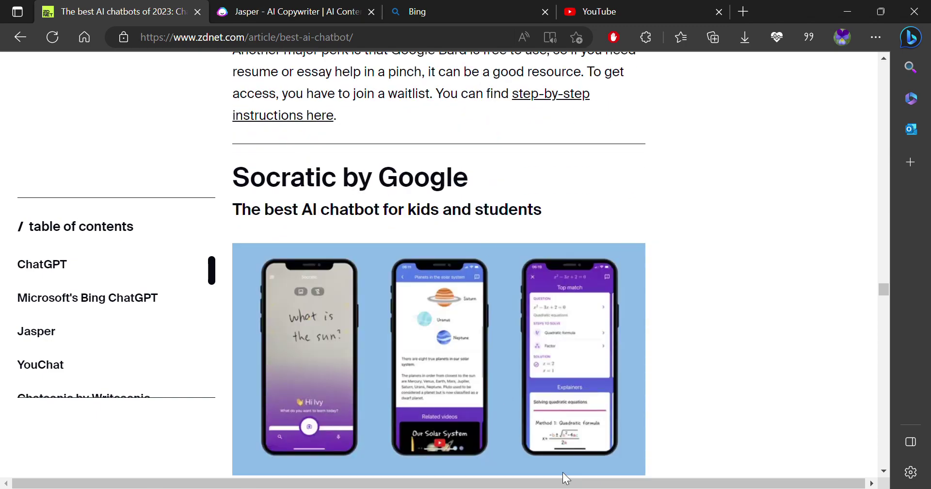
scroll(564, 253, "down", 4)
scroll(565, 253, "down", 1)
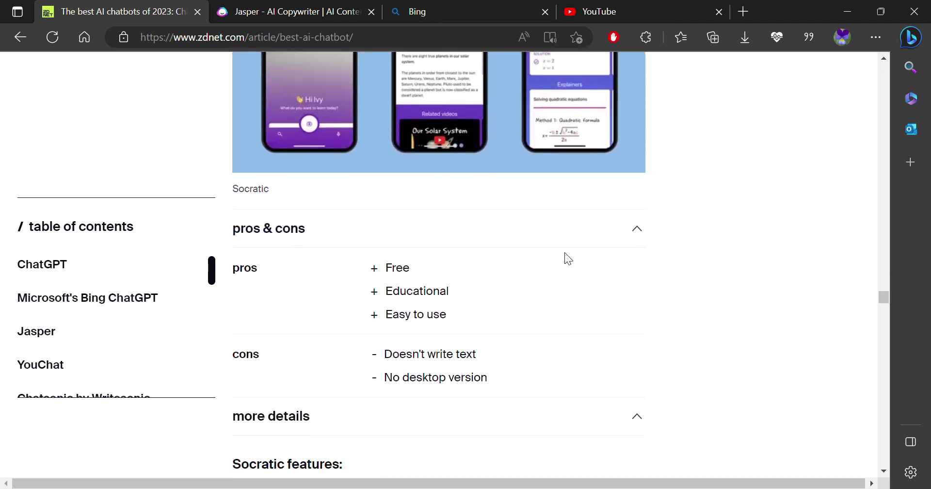
scroll(564, 252, "up", 3)
scroll(765, 451, "up", 1)
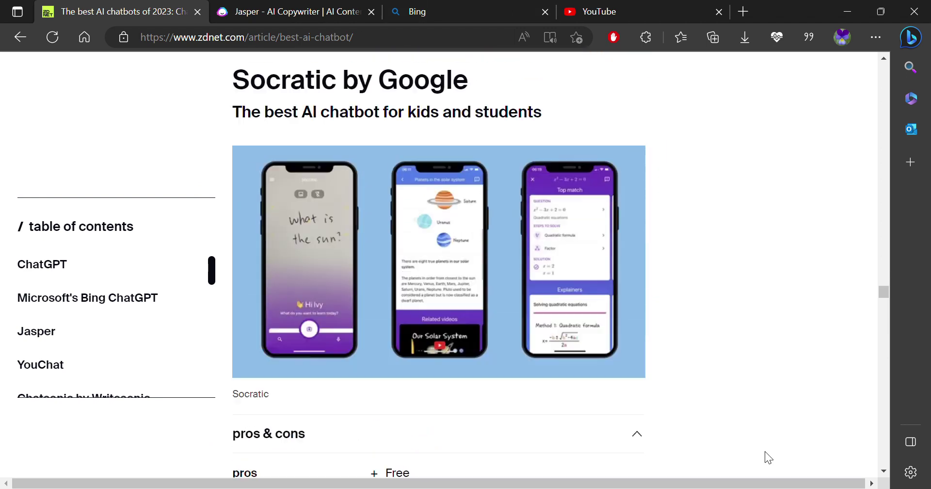
scroll(765, 451, "up", 2)
scroll(765, 452, "down", 1)
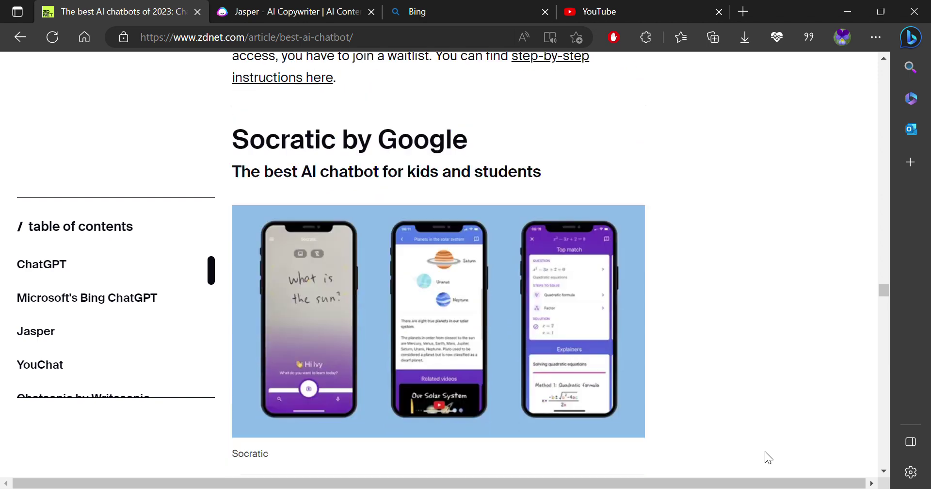
scroll(764, 451, "down", 1)
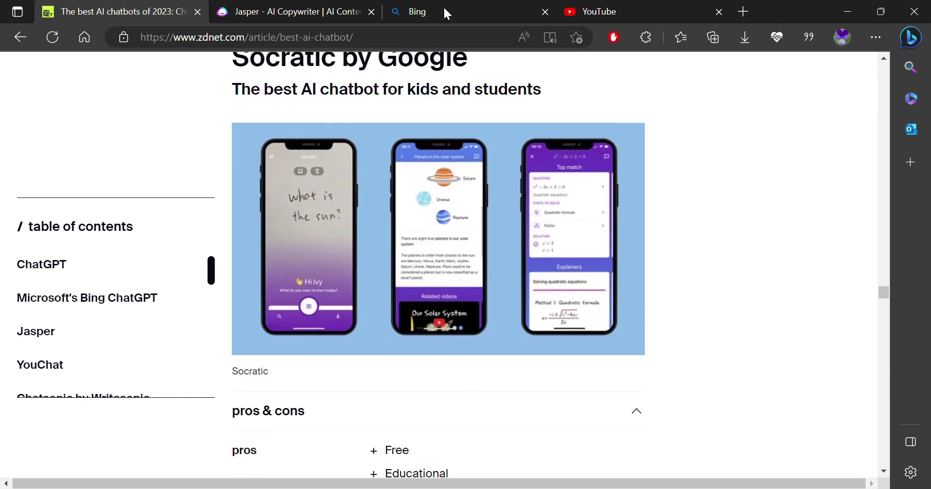
scroll(600, 337, "up", 3, "ctrl")
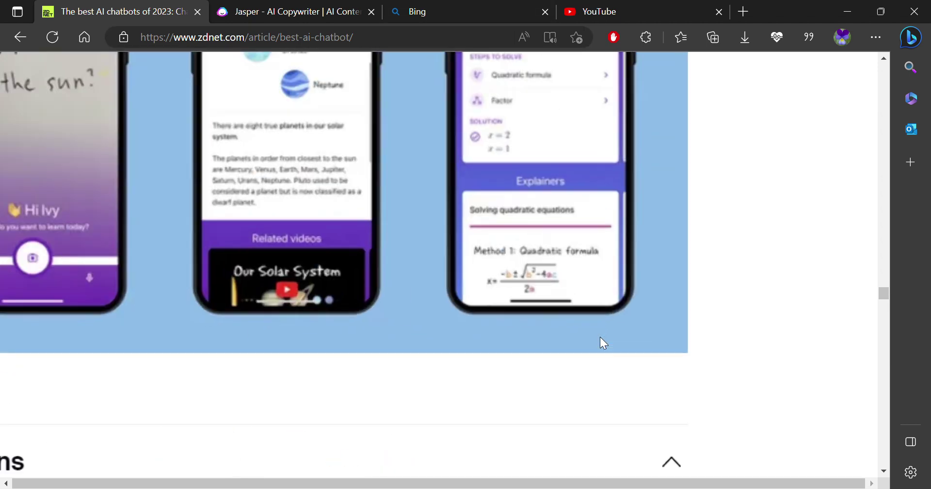
scroll(601, 336, "down", 3, "ctrl")
scroll(601, 337, "up", 2, "ctrl")
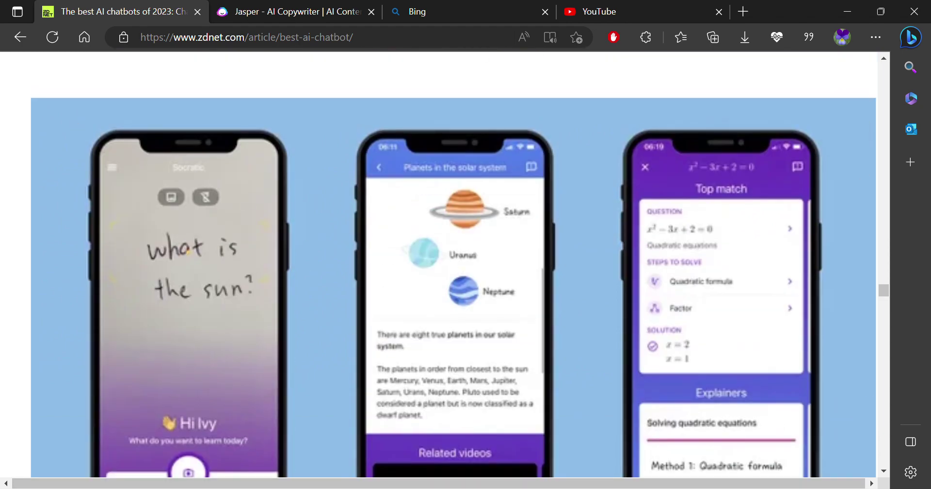
scroll(472, 323, "down", 8)
scroll(480, 330, "down", 2)
scroll(480, 330, "down", 2, "ctrl")
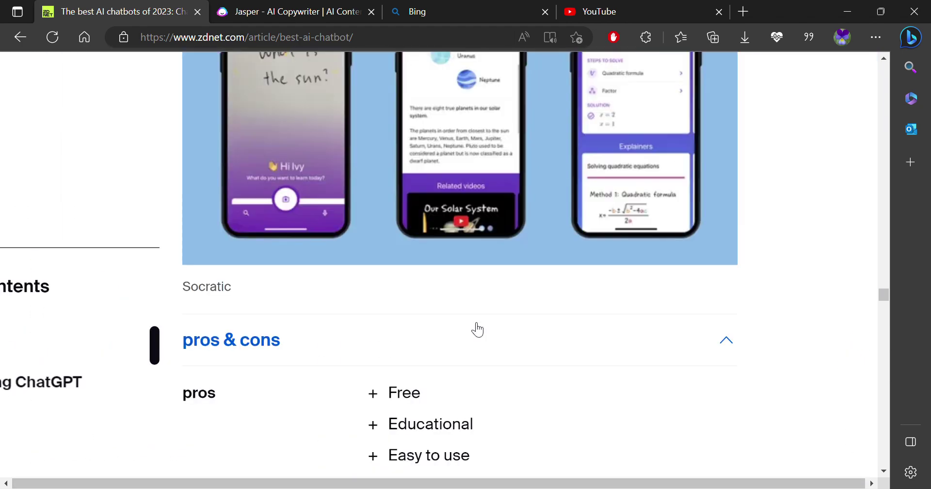
scroll(471, 322, "up", 5)
scroll(471, 323, "down", 2)
scroll(471, 322, "down", 1)
scroll(471, 323, "down", 1)
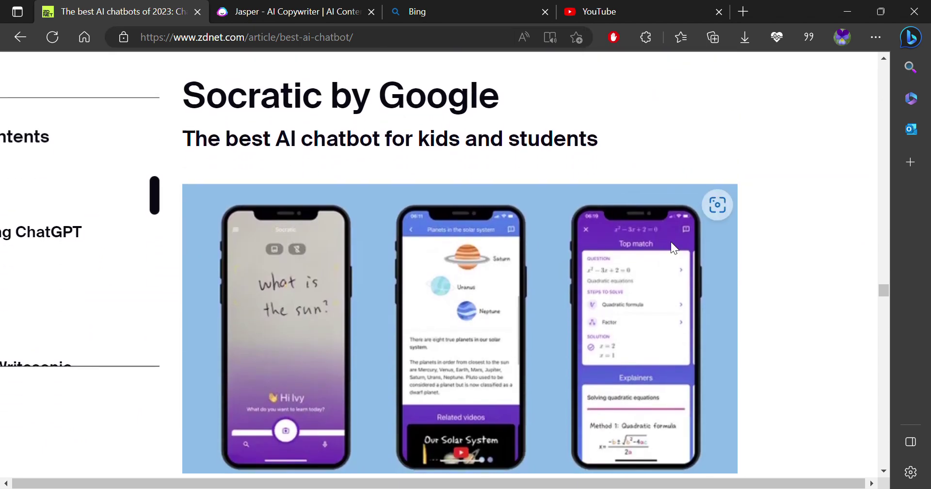
scroll(671, 241, "down", 6)
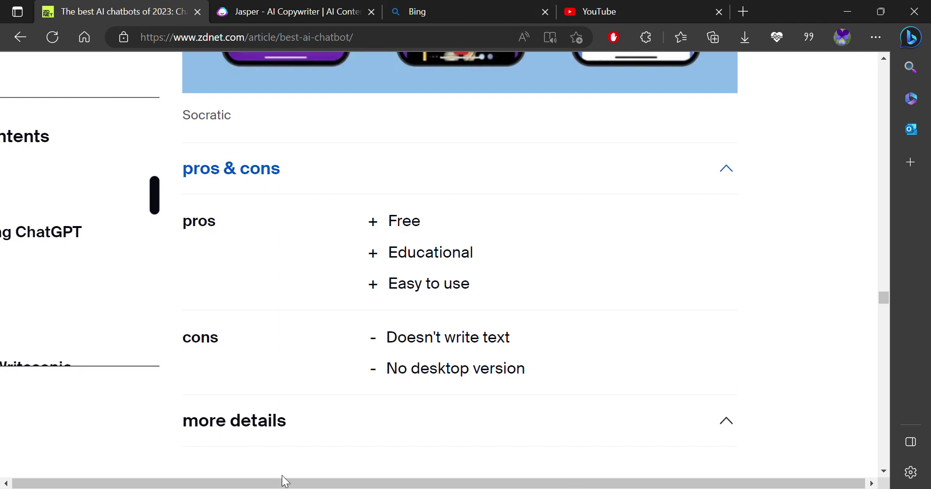
scroll(671, 241, "down", 4)
scroll(675, 192, "down", 2)
scroll(676, 190, "down", 2)
scroll(675, 190, "down", 2)
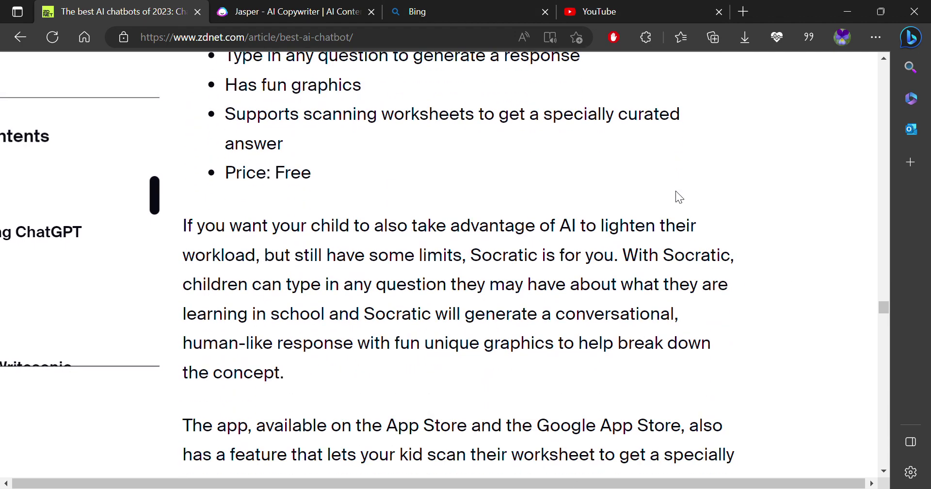
scroll(676, 190, "down", 4)
scroll(676, 191, "down", 4)
scroll(676, 191, "up", 6)
scroll(676, 190, "up", 3)
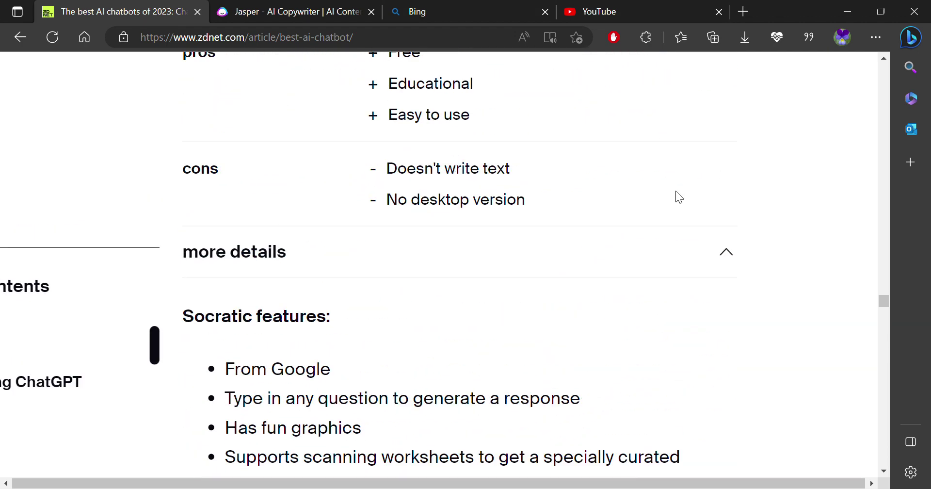
scroll(676, 190, "up", 5)
scroll(676, 191, "up", 4)
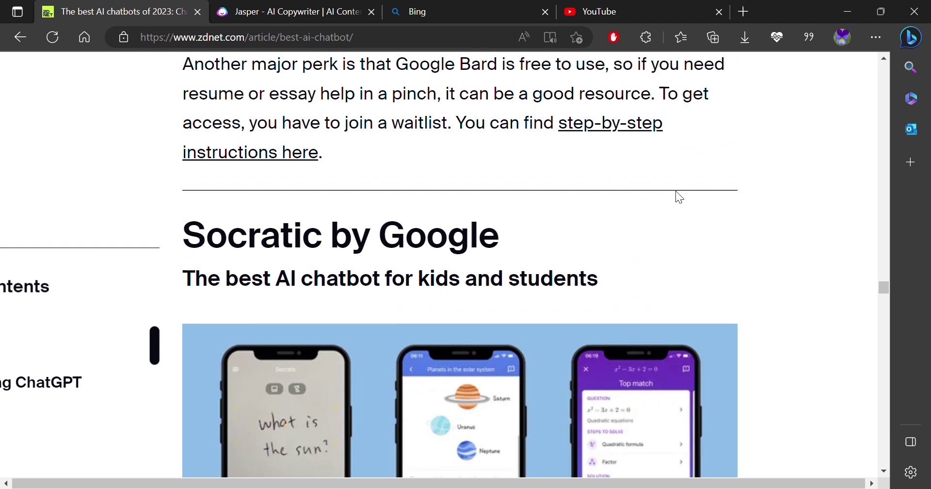
- Open Socratic by Google's Play Store listing in a new tab, view it, then close it
left_click(213, 215)
left_click(109, 11)
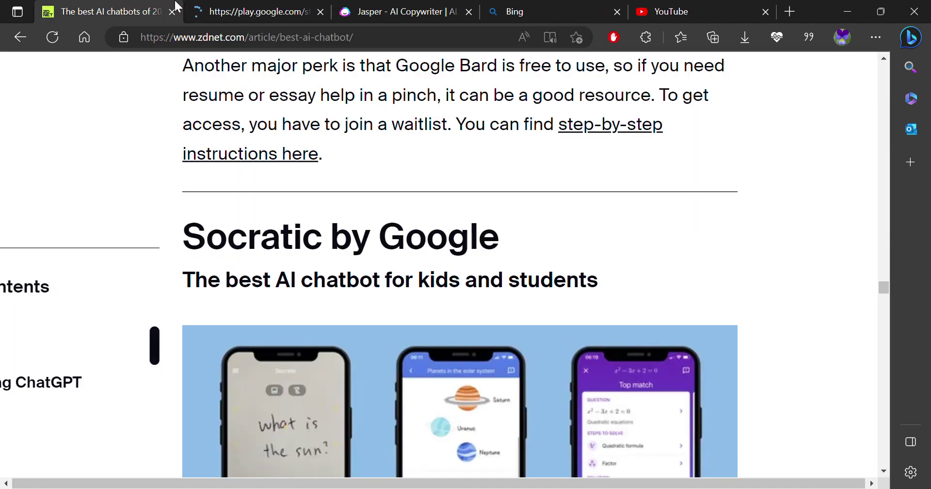
left_click(247, 11)
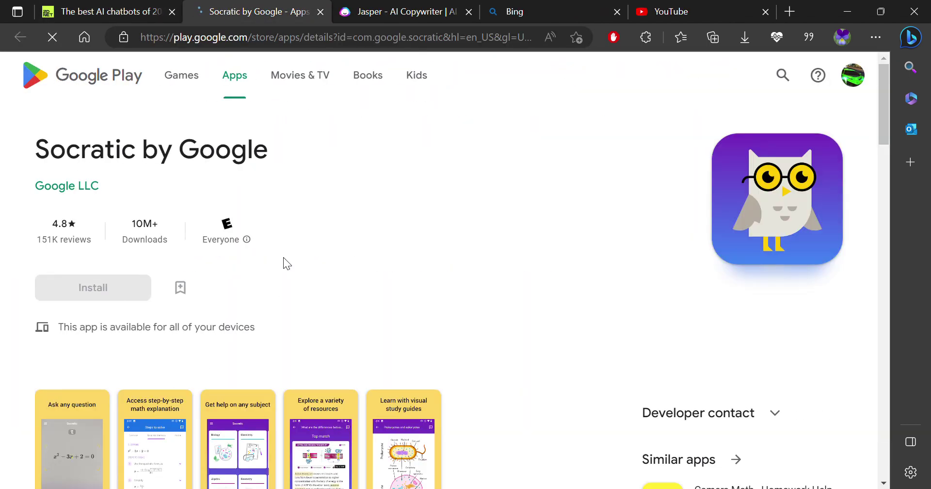
scroll(283, 256, "down", 2)
scroll(283, 257, "down", 2)
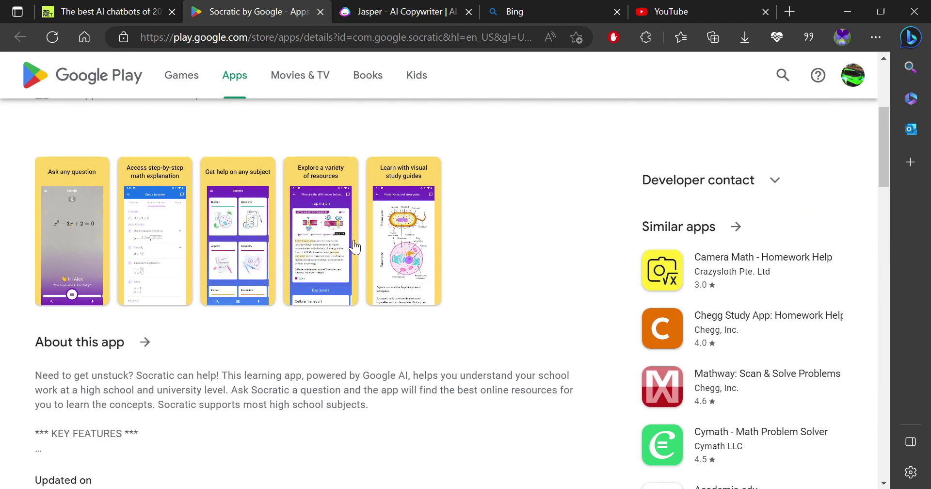
scroll(319, 313, "down", 10)
scroll(319, 313, "down", 5)
scroll(318, 313, "down", 5)
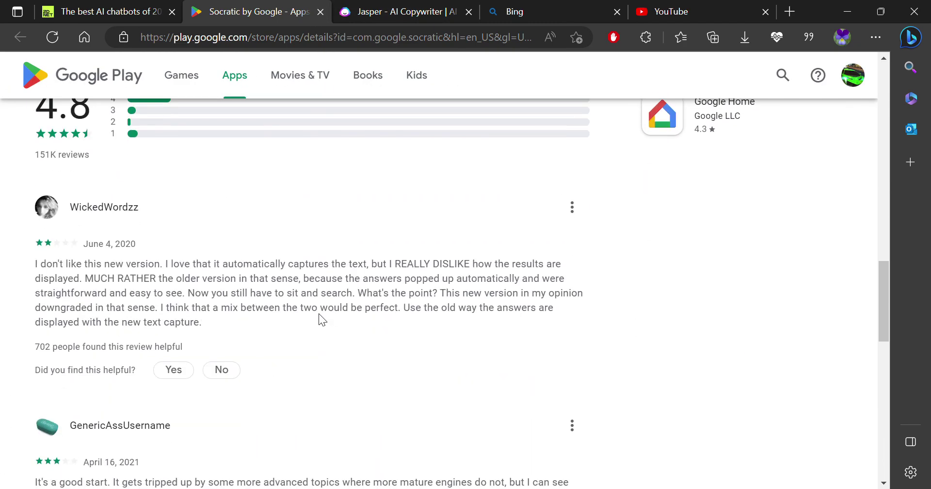
scroll(319, 313, "down", 3)
scroll(319, 313, "down", 10)
scroll(319, 313, "up", 1)
scroll(319, 314, "up", 5)
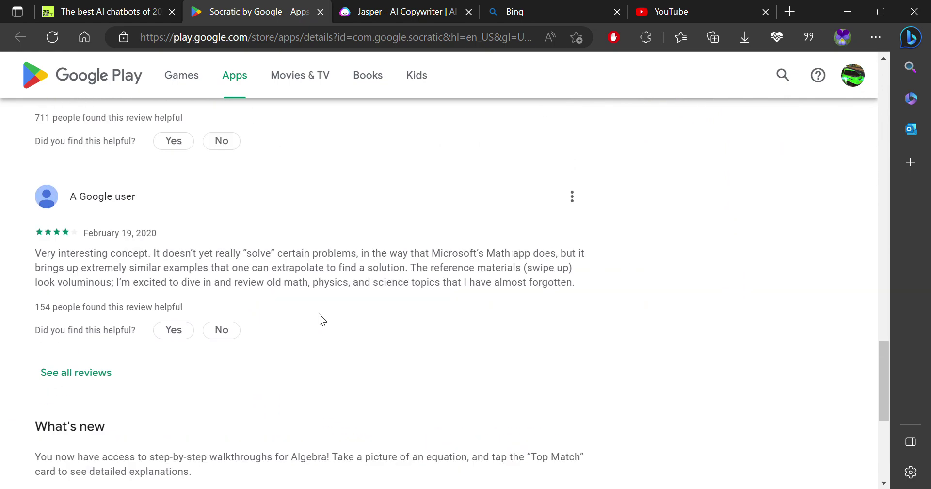
scroll(319, 313, "down", 5)
scroll(319, 313, "up", 10)
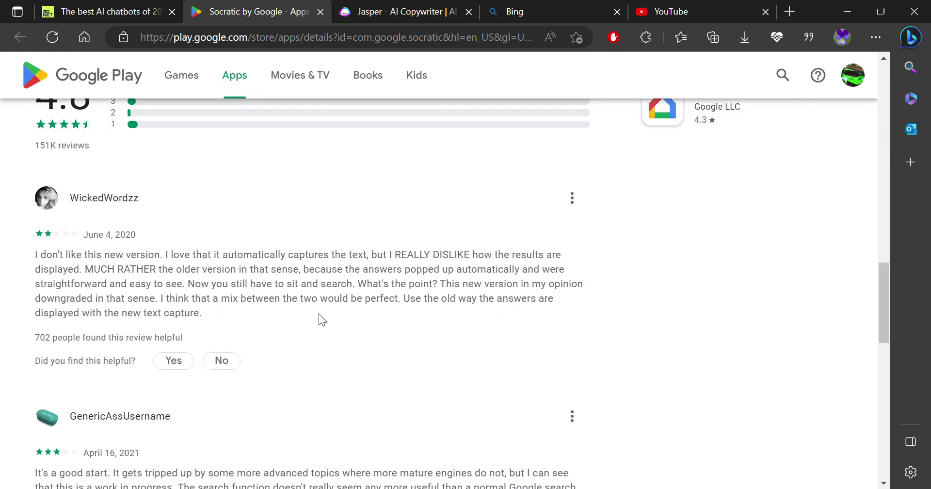
scroll(319, 313, "up", 10)
scroll(319, 314, "up", 1)
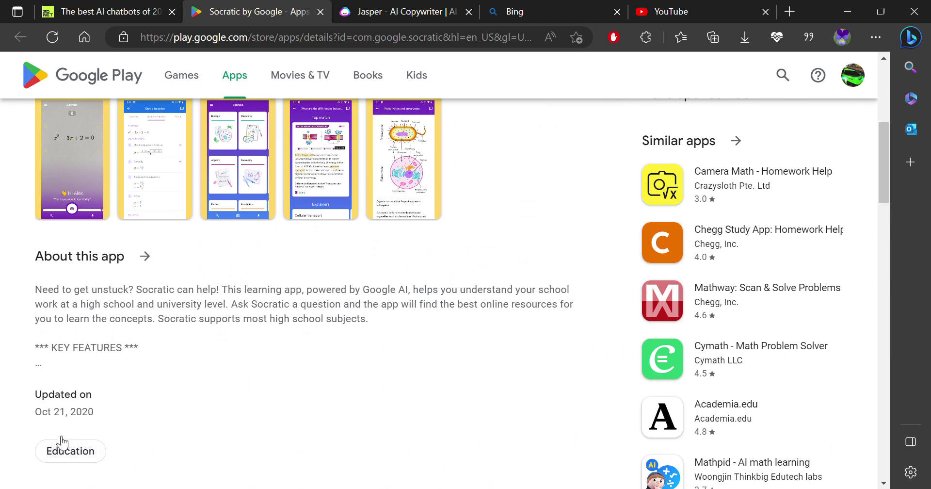
scroll(296, 319, "up", 5)
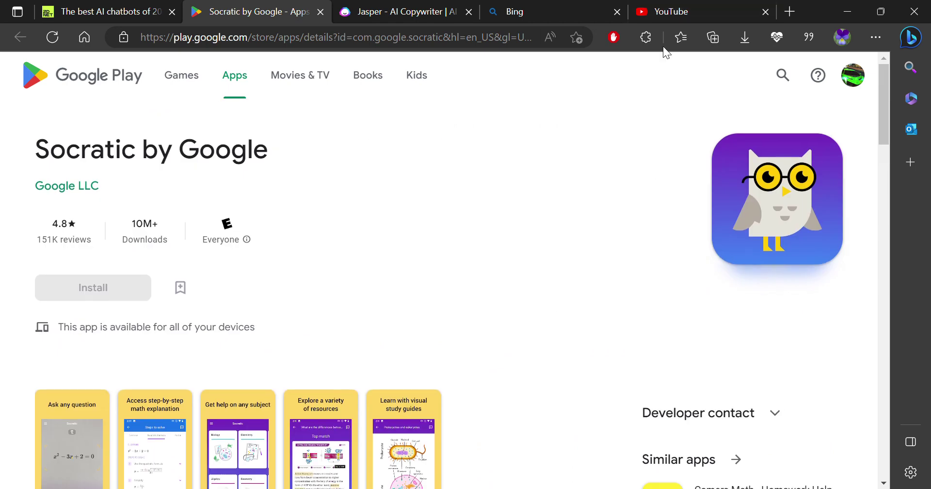
scroll(594, 215, "down", 4)
scroll(595, 216, "down", 2)
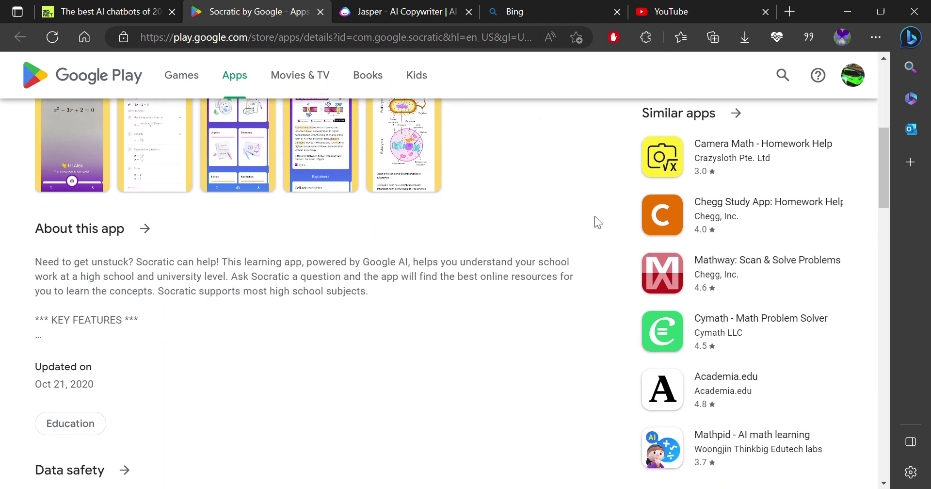
left_click(321, 13)
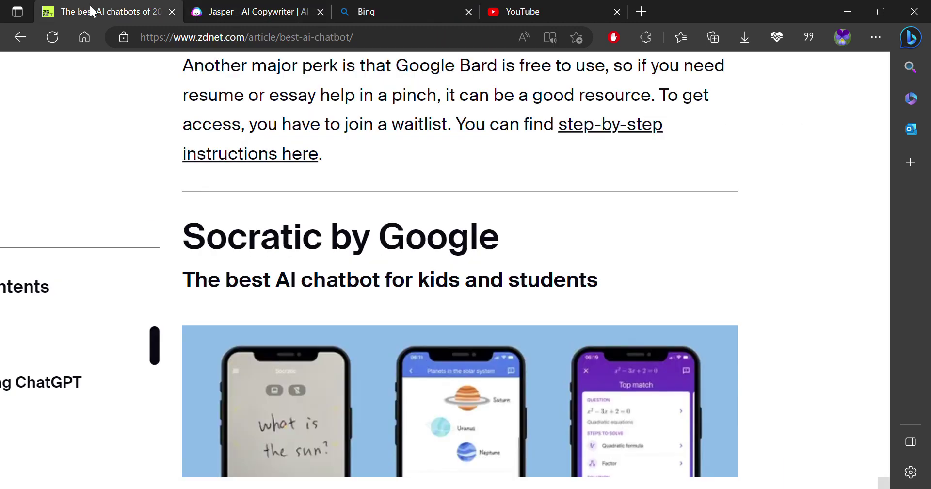
scroll(351, 157, "down", 5)
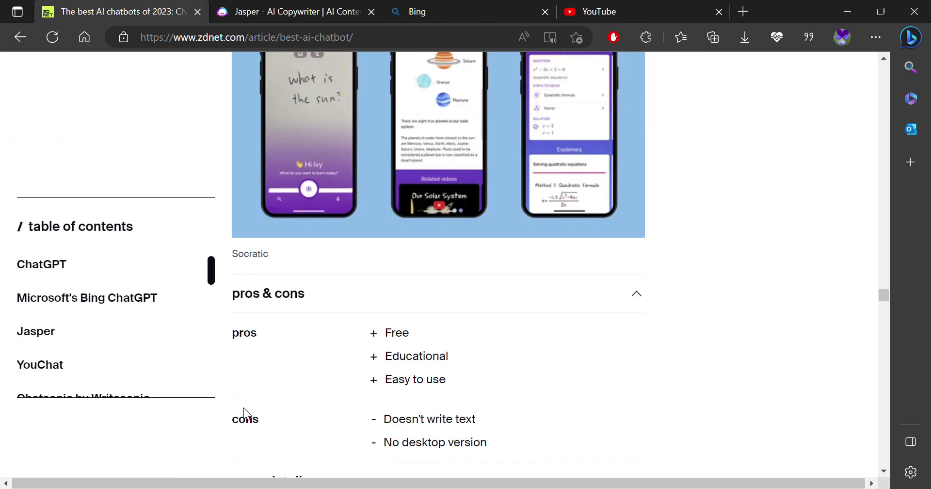
scroll(508, 164, "up", 2)
scroll(424, 387, "down", 8)
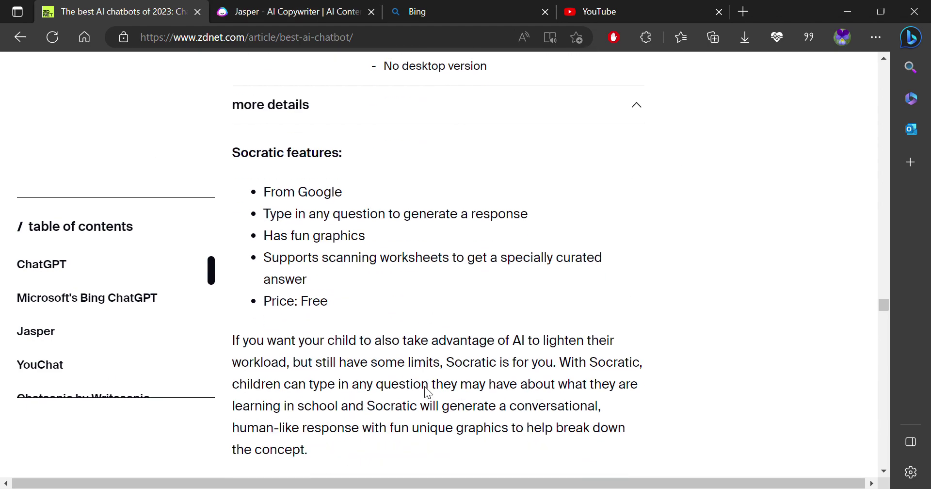
scroll(424, 386, "down", 3)
scroll(431, 393, "down", 3)
scroll(431, 392, "down", 4)
scroll(431, 393, "down", 1)
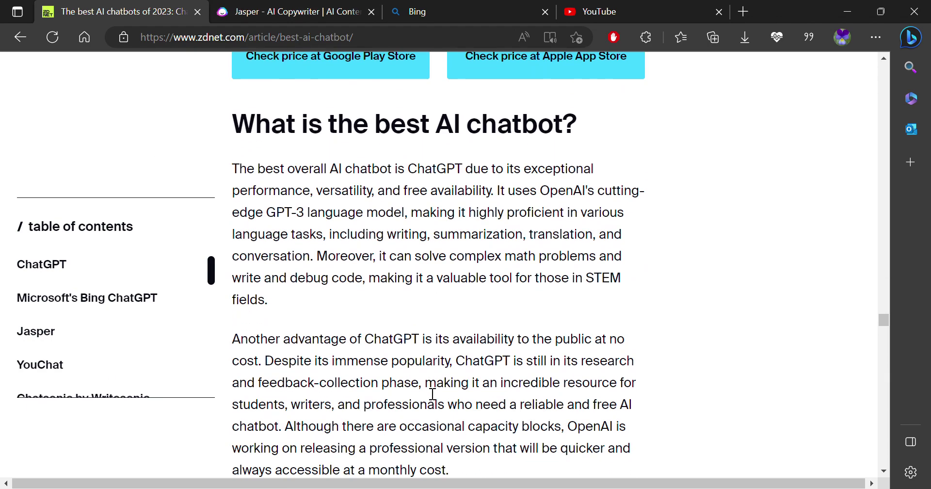
scroll(431, 393, "down", 2)
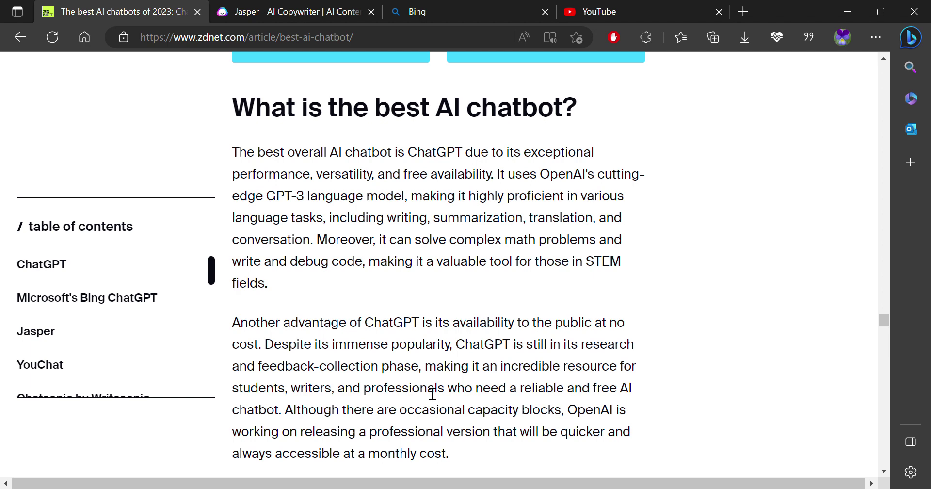
scroll(431, 393, "down", 4)
scroll(431, 393, "down", 4)
scroll(431, 393, "down", 2)
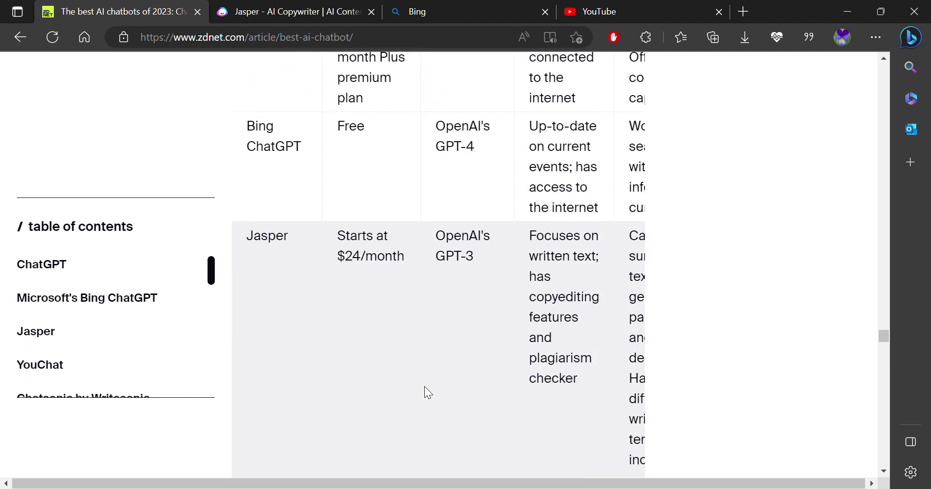
scroll(425, 386, "right", 3)
scroll(438, 386, "up", 3)
scroll(437, 386, "down", 1)
scroll(437, 387, "down", 1)
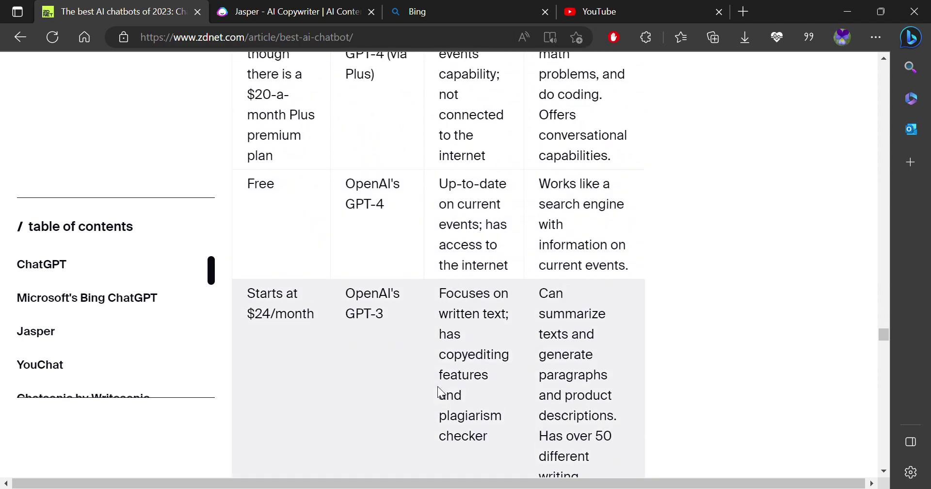
scroll(438, 387, "down", 3)
scroll(437, 386, "down", 3)
scroll(437, 387, "down", 3)
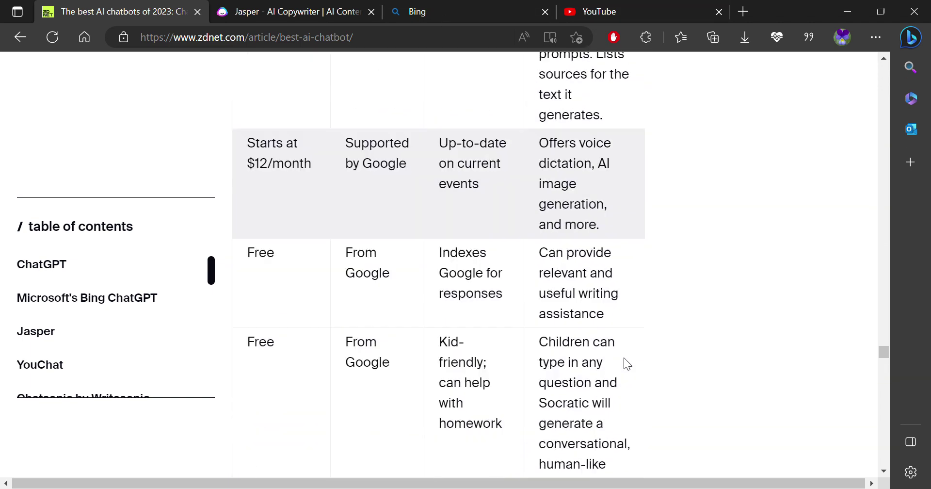